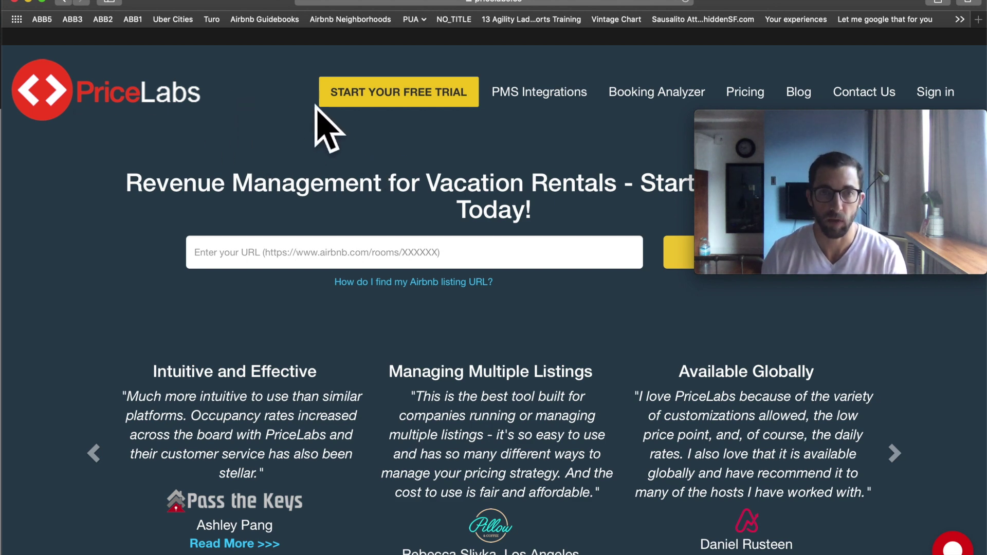
Open the free trial account creation form and go to its referral code field
click(444, 103)
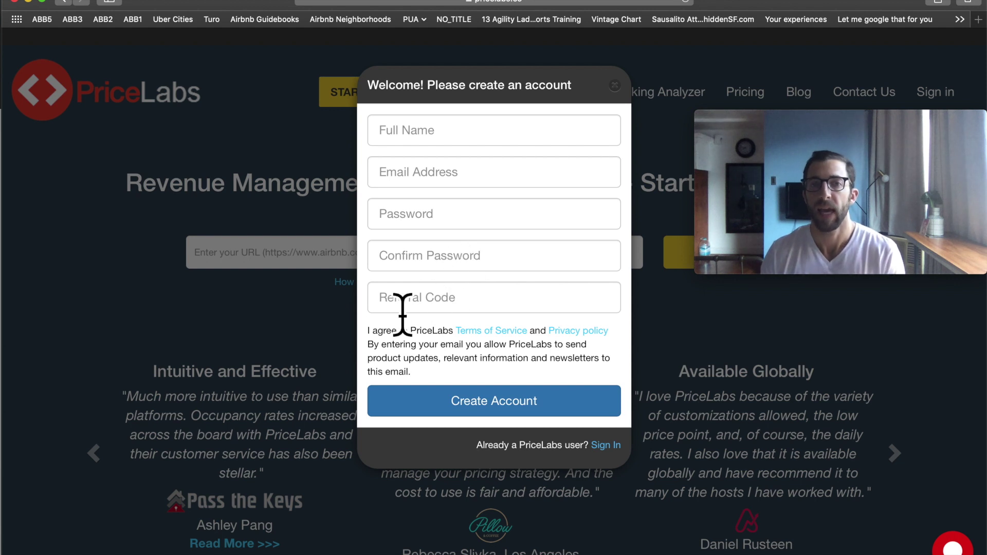
click(425, 309)
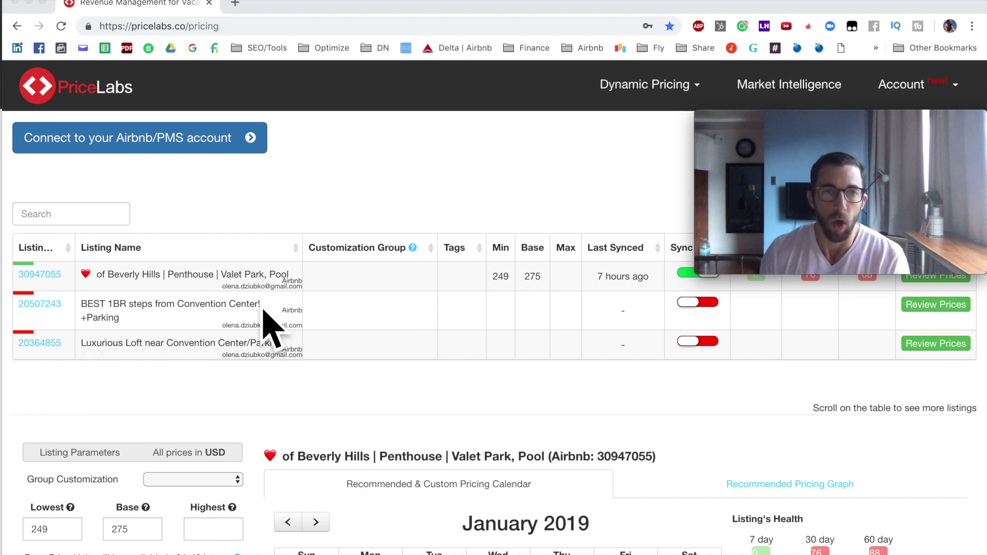
scroll(353, 342, down, 3)
scroll(353, 341, up, 3)
mouse_move(782, 188)
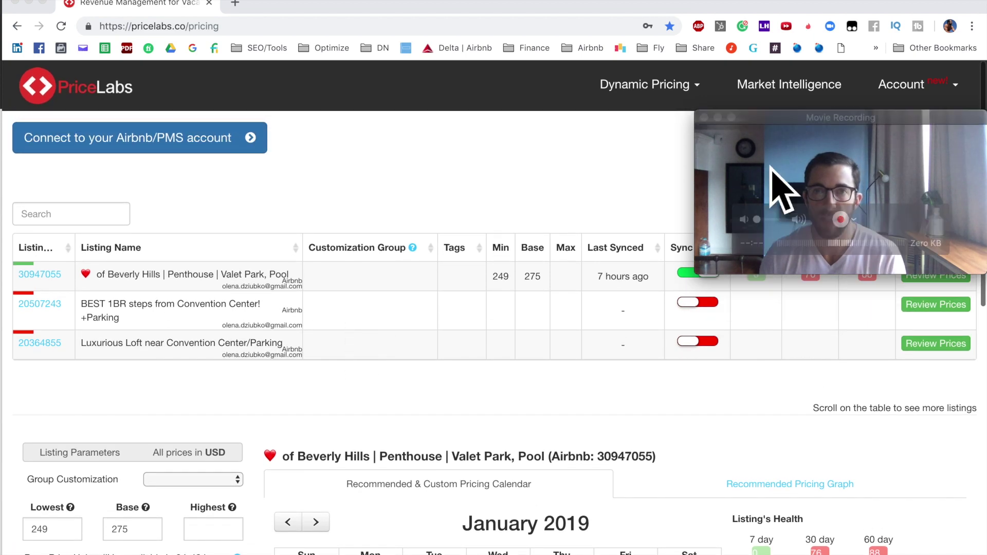
drag(812, 123, 809, 167)
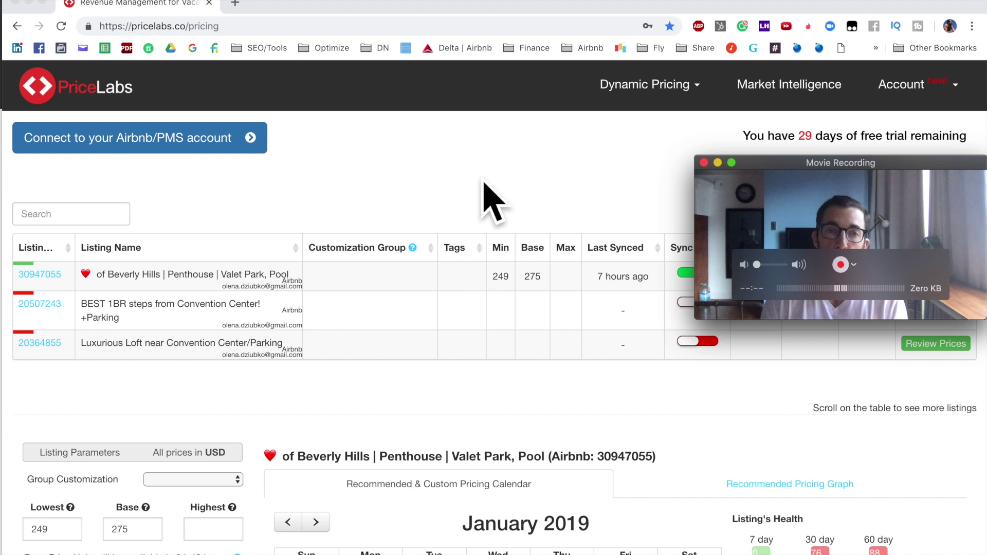
drag(810, 171, 811, 386)
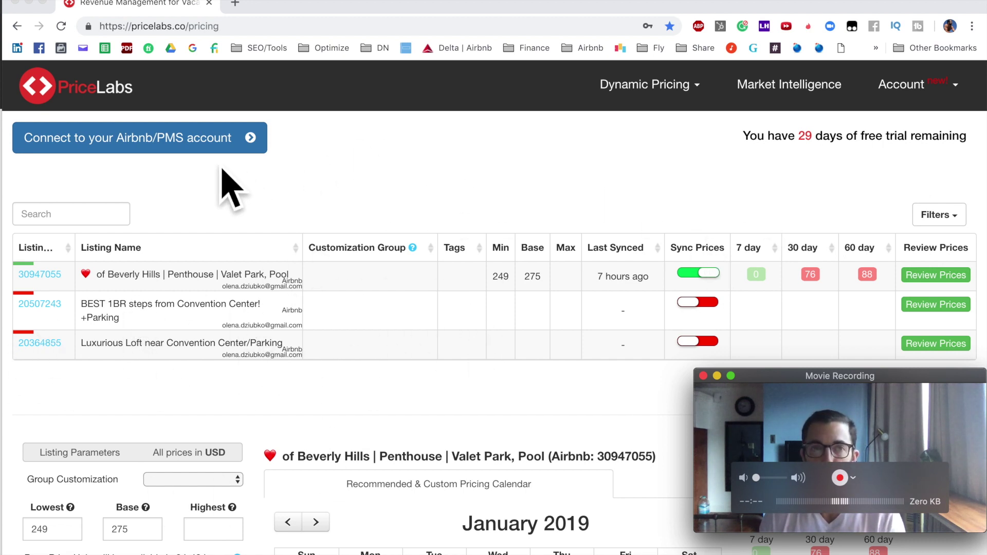
Open the Airbnb/PMS connection form, view the available platforms, keep Airbnb selected and close the form
click(137, 149)
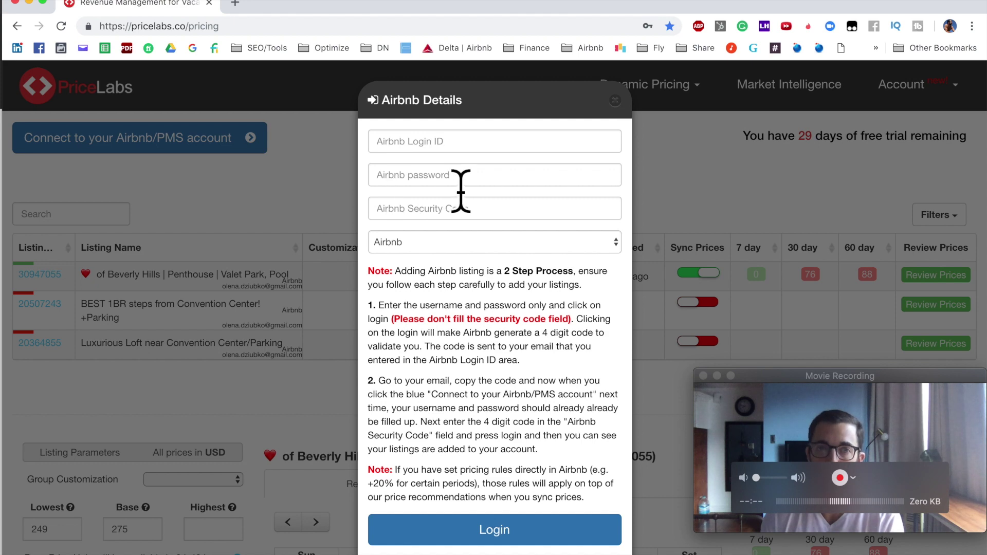
click(469, 249)
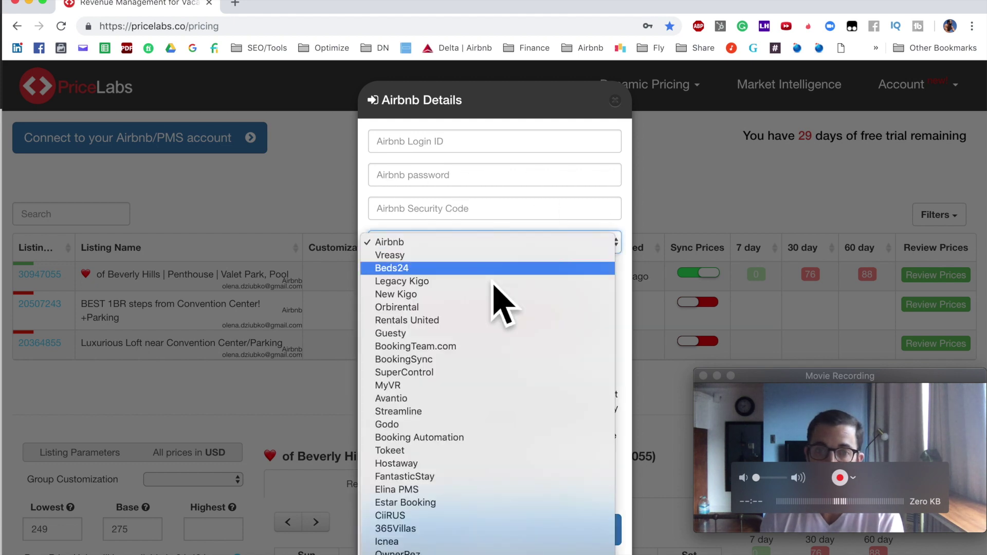
click(404, 242)
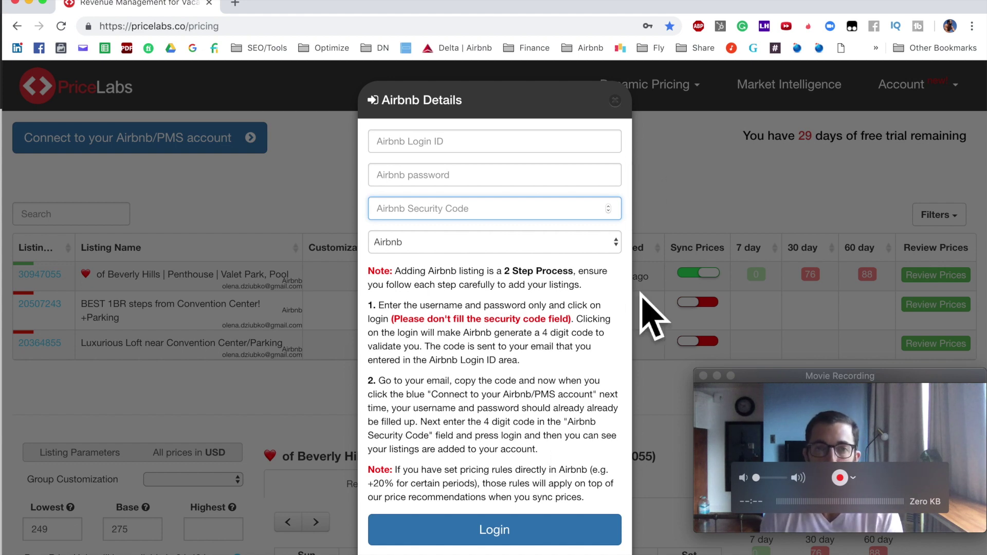
click(639, 117)
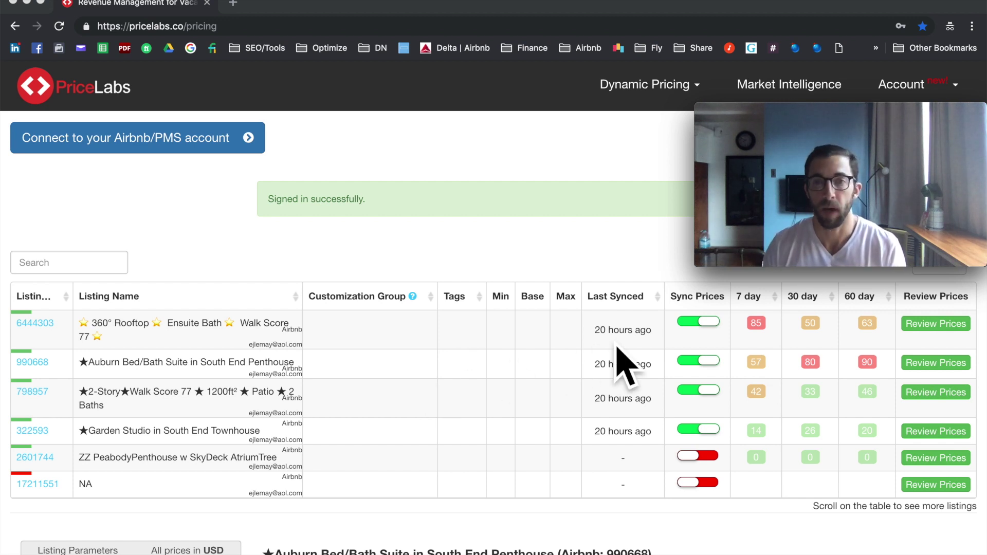
Review the Auburn Bed/Bath Suite listing's prices, then save and refresh them with lowest 60, base 116 and no highest price
click(952, 385)
drag(807, 139, 805, 23)
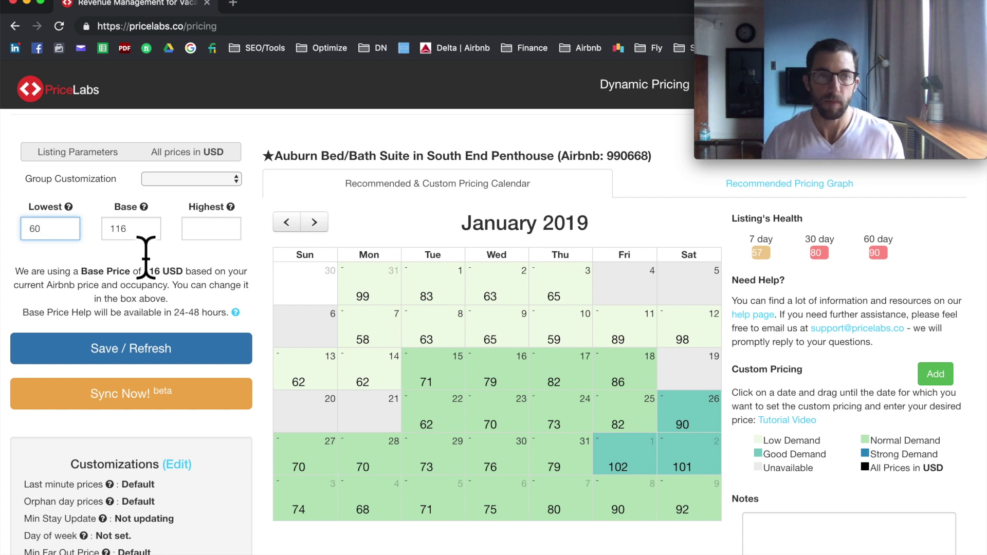
click(215, 249)
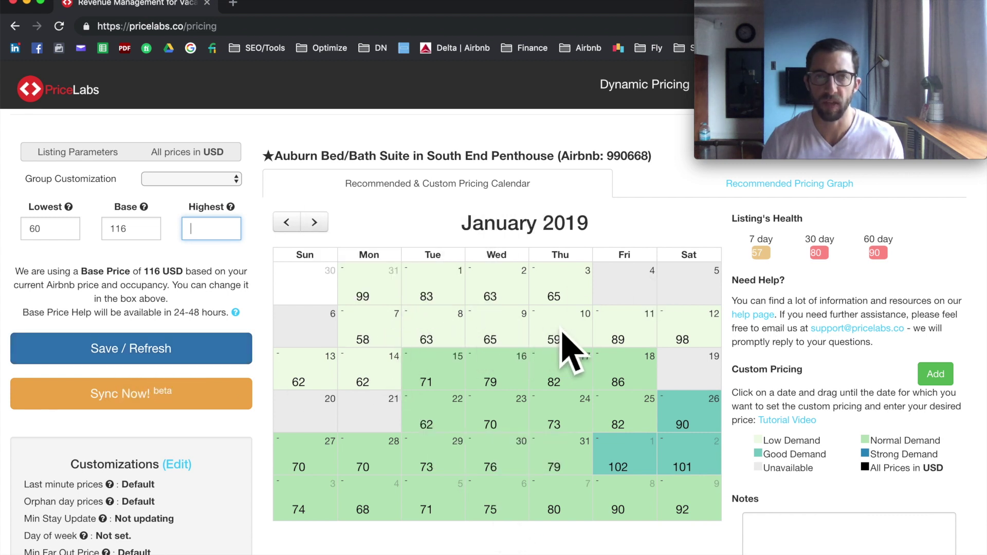
click(135, 363)
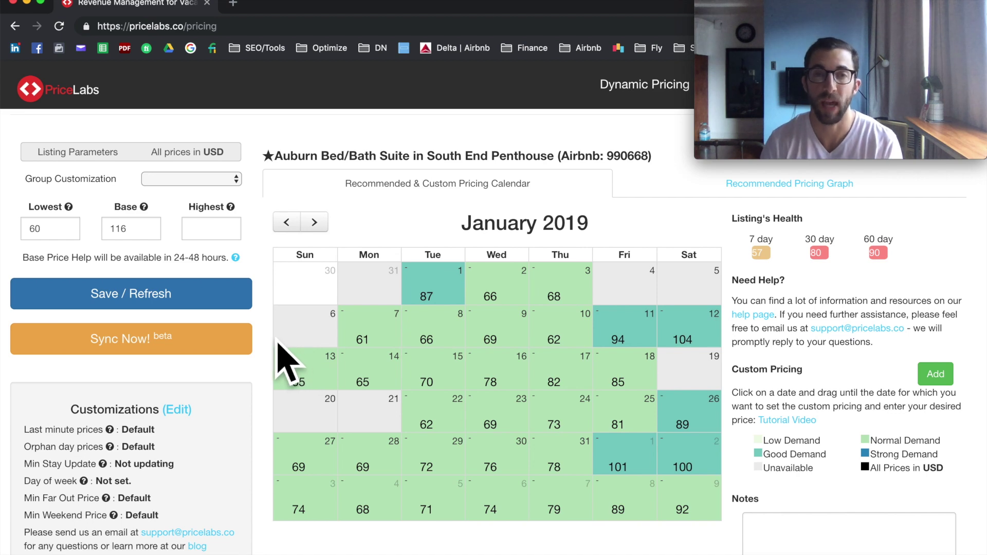
Open the listing's customizations, enable Last Minute Prices and set their type to % - Gradual
scroll(286, 363, down, 5)
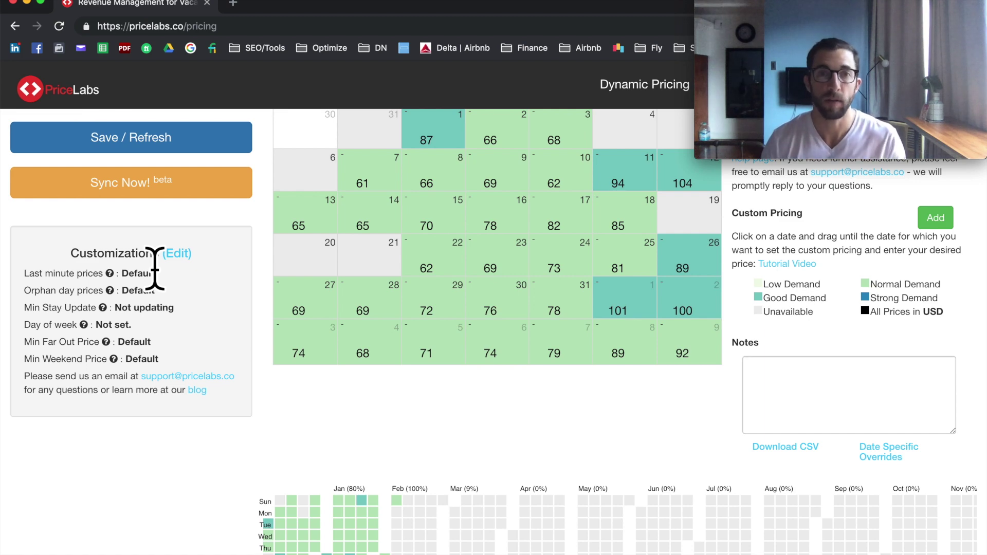
click(180, 254)
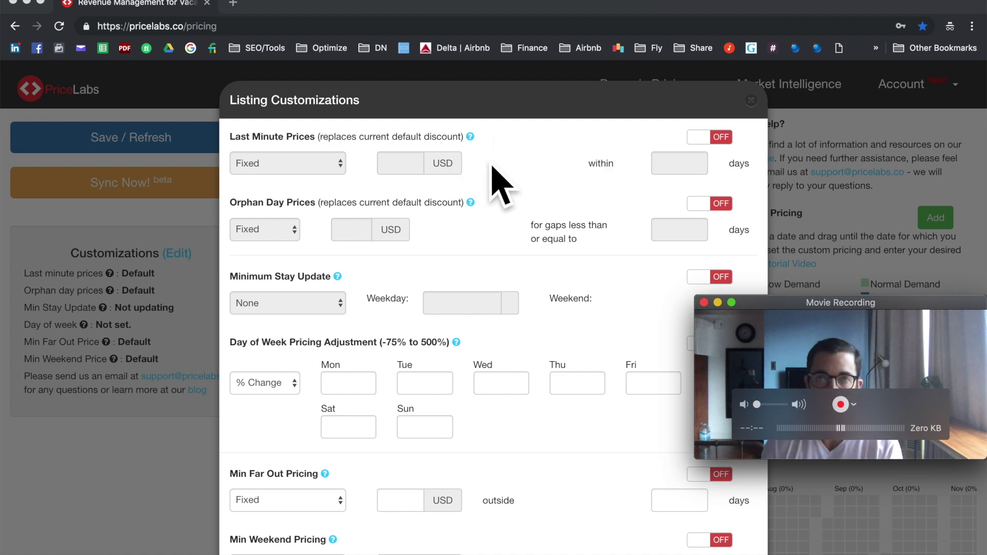
click(731, 146)
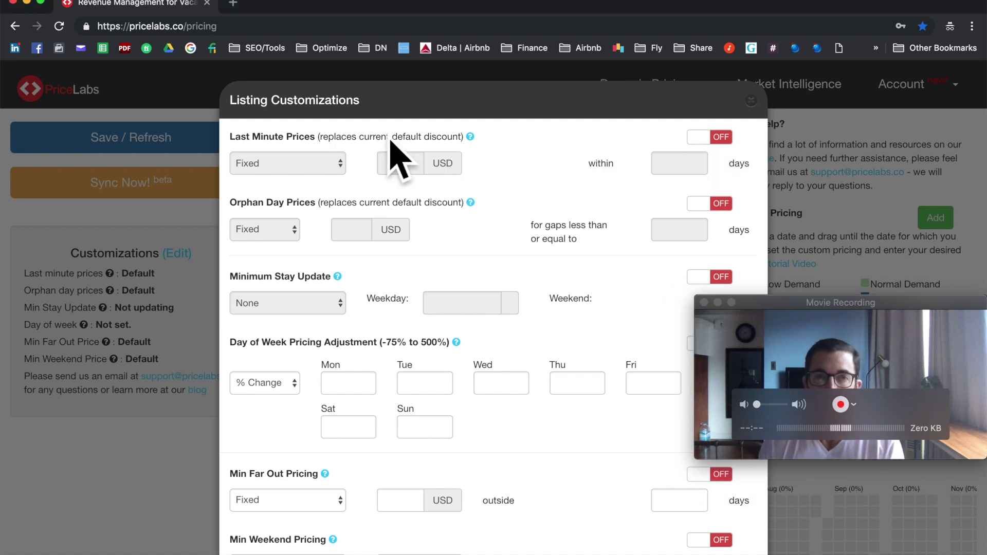
click(745, 152)
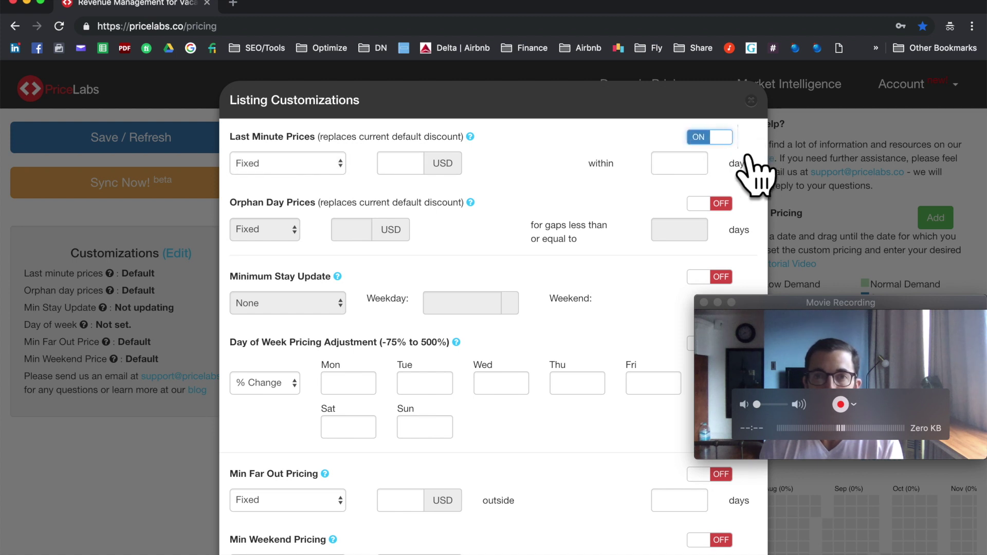
click(340, 164)
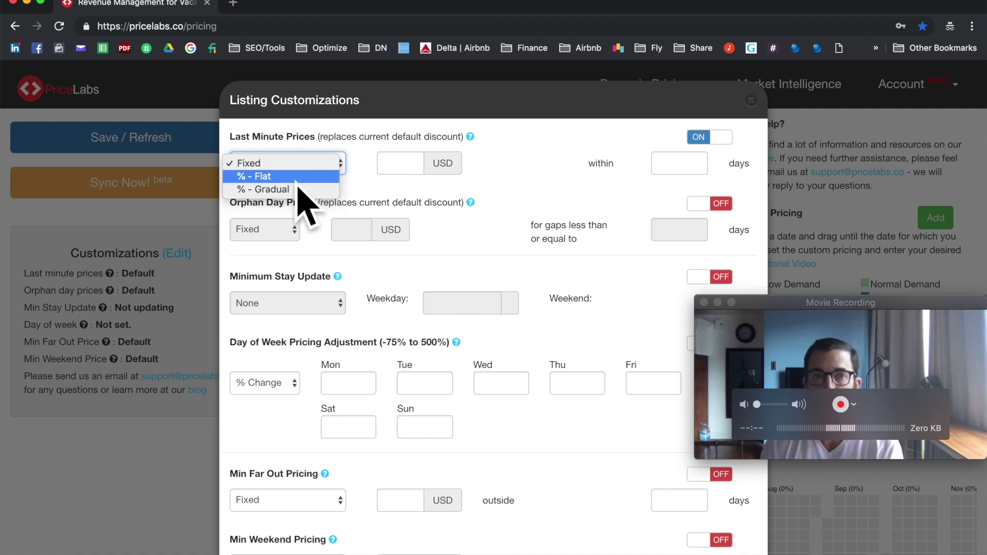
click(270, 190)
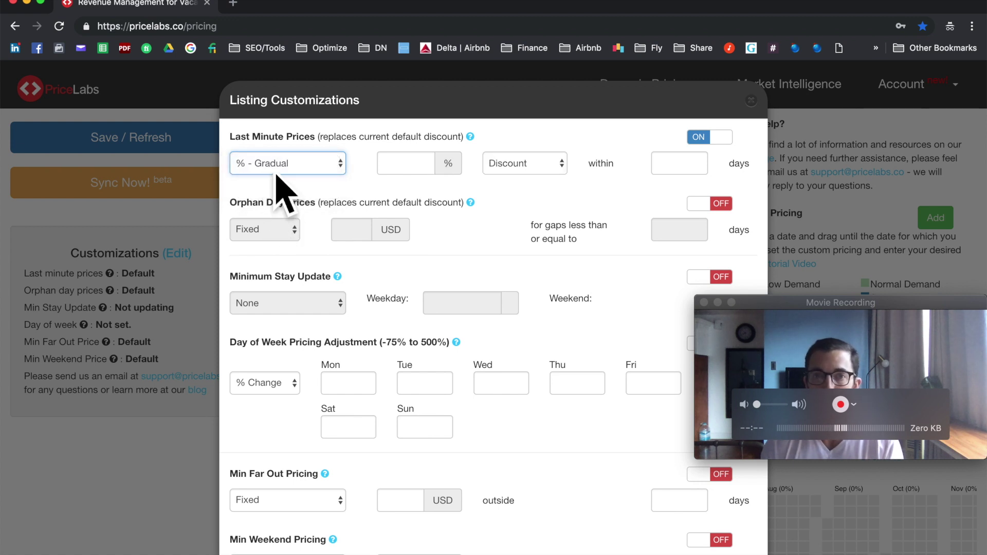
Set the last-minute price to a 30% discount within 15 days and save the customizations
click(407, 165)
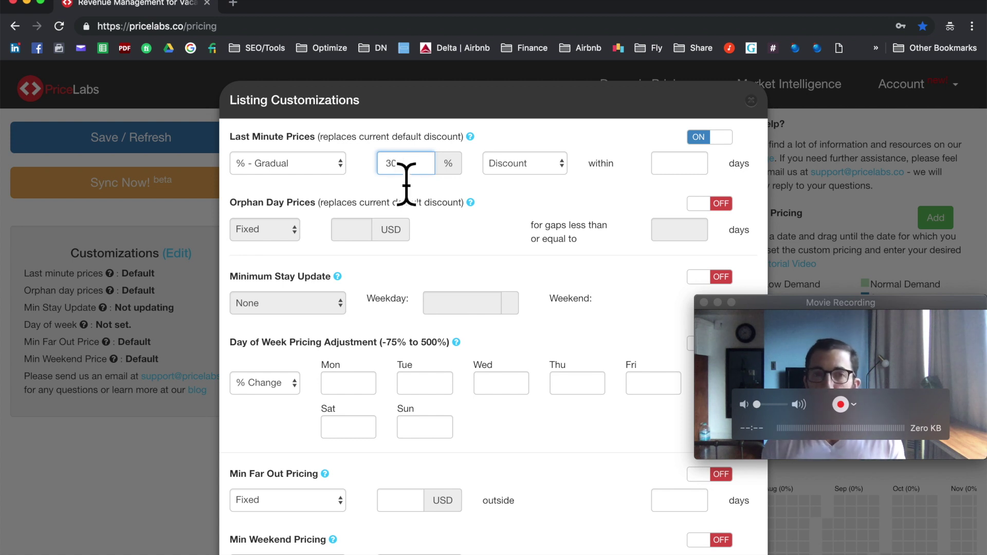
click(688, 172)
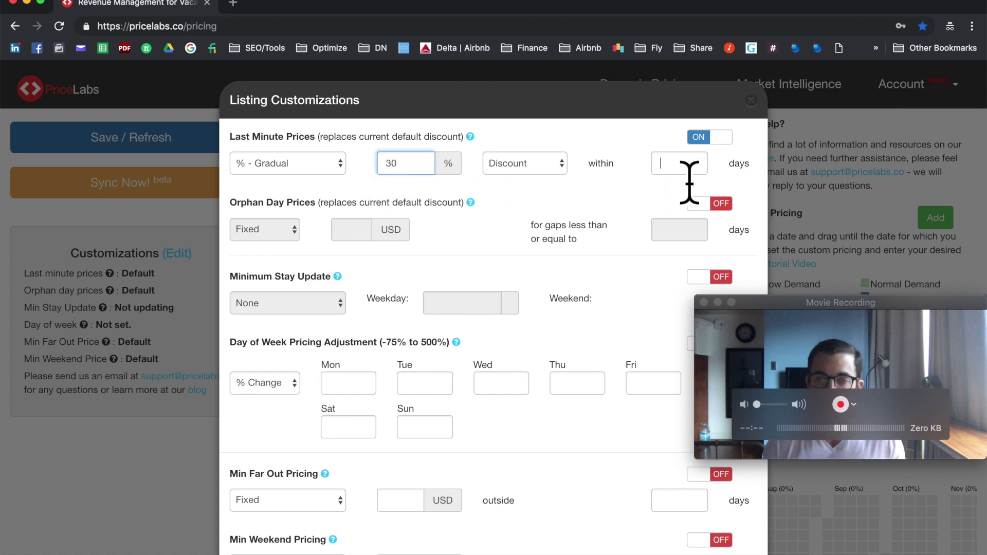
text(15)
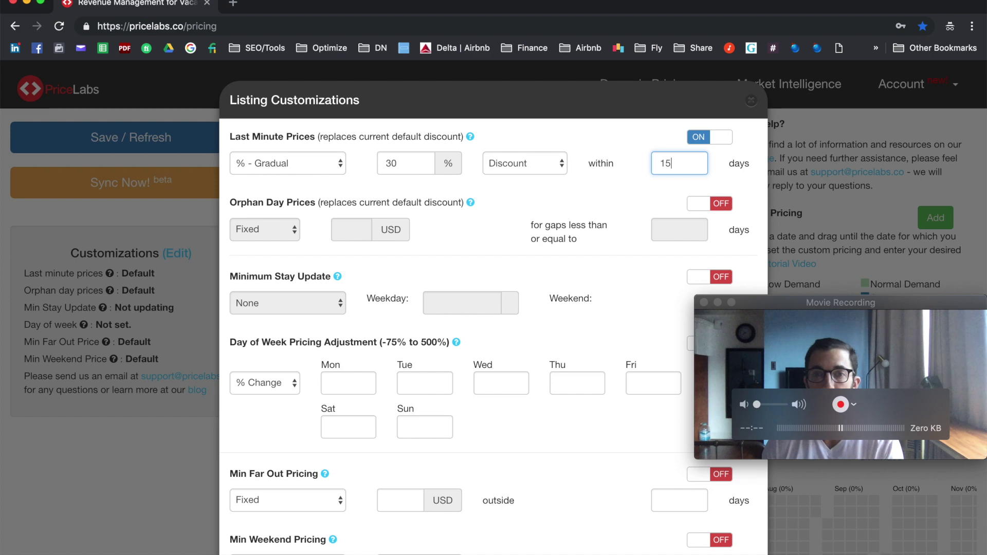
scroll(635, 254, down, 5)
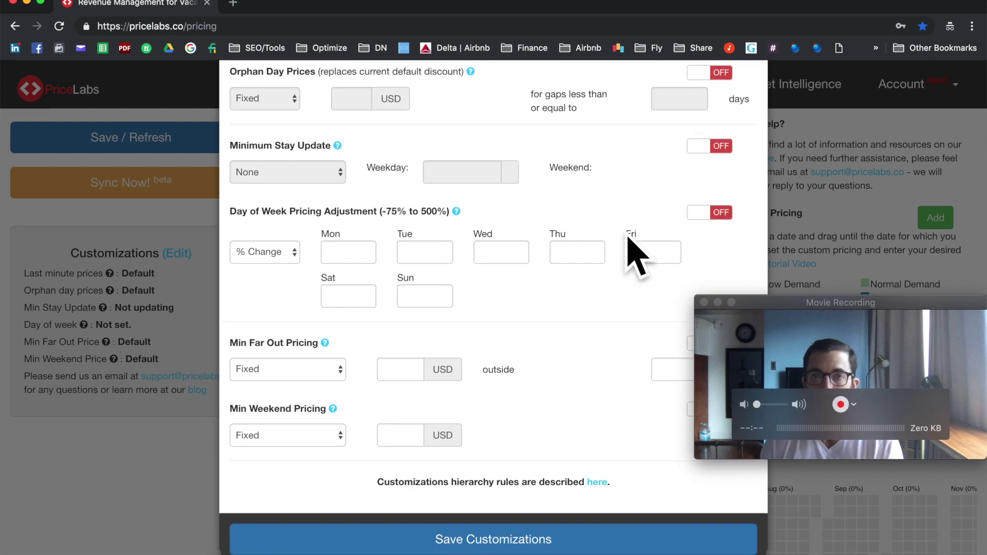
scroll(635, 252, up, 5)
scroll(609, 342, down, 5)
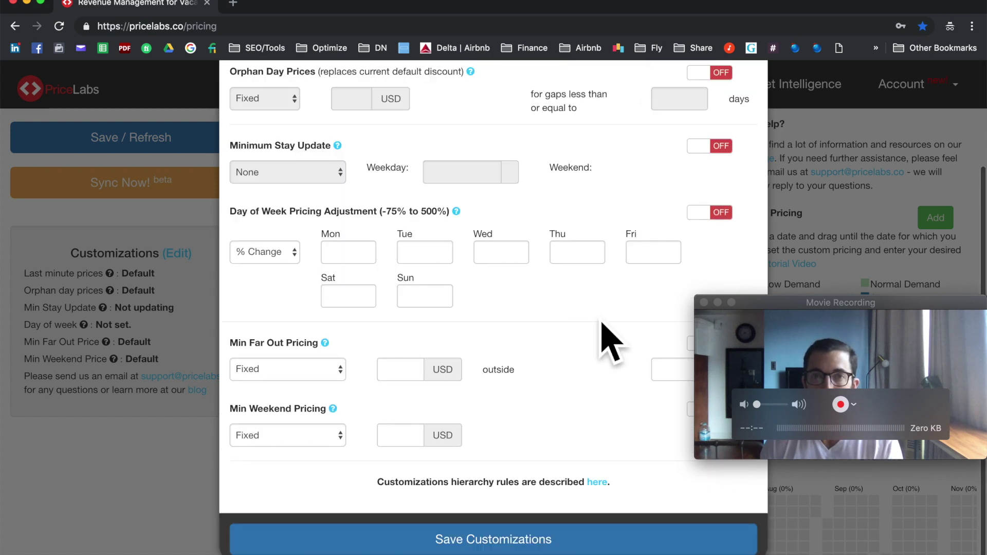
click(478, 546)
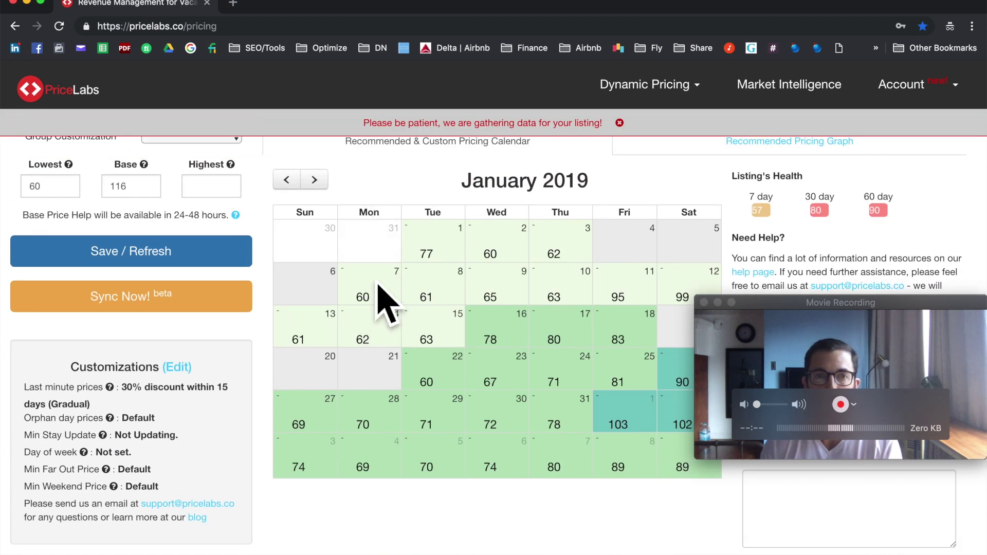
Reopen the listing's customizations and enable Orphan Day Prices at a fixed 200 USD for gaps of 2 days or less
mouse_move(371, 301)
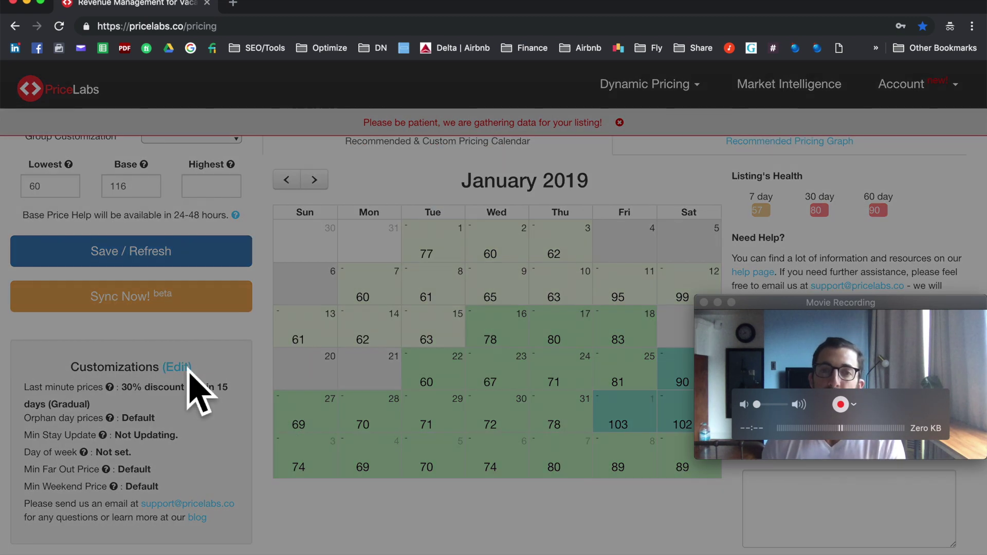
click(186, 368)
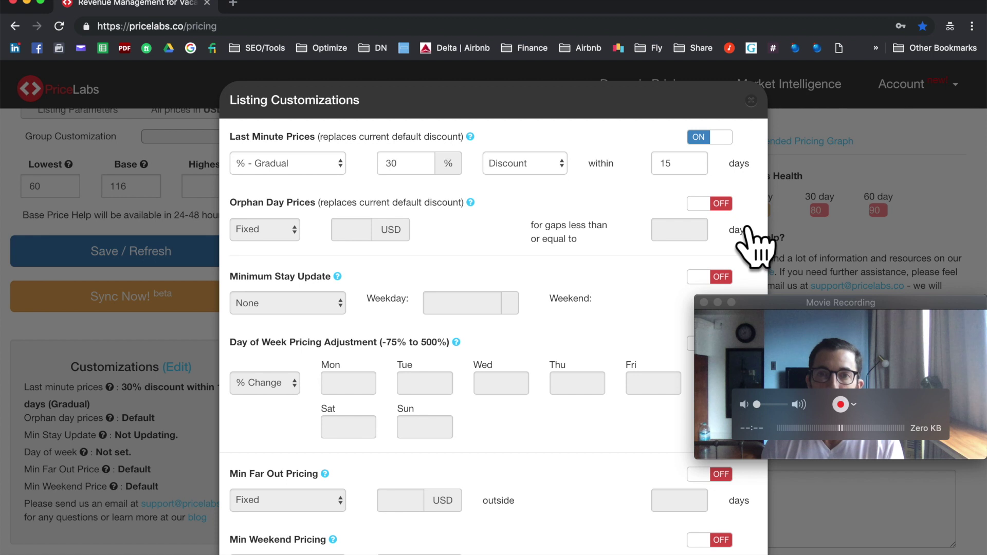
click(729, 210)
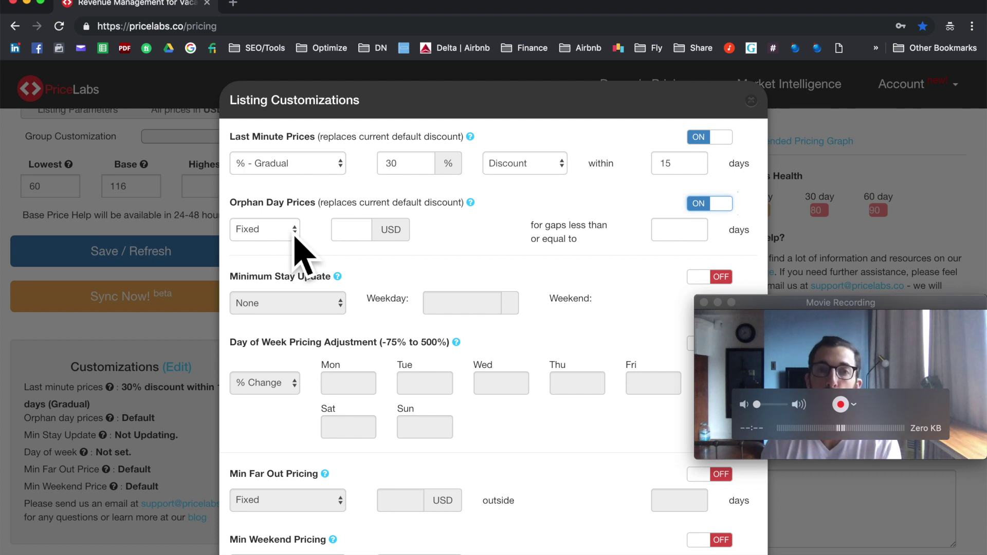
click(297, 232)
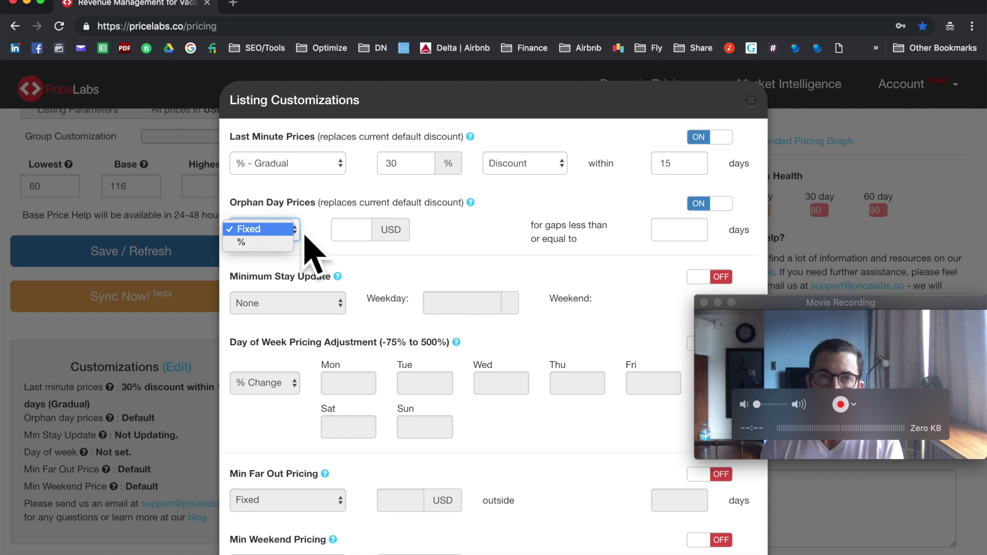
click(270, 228)
click(359, 230)
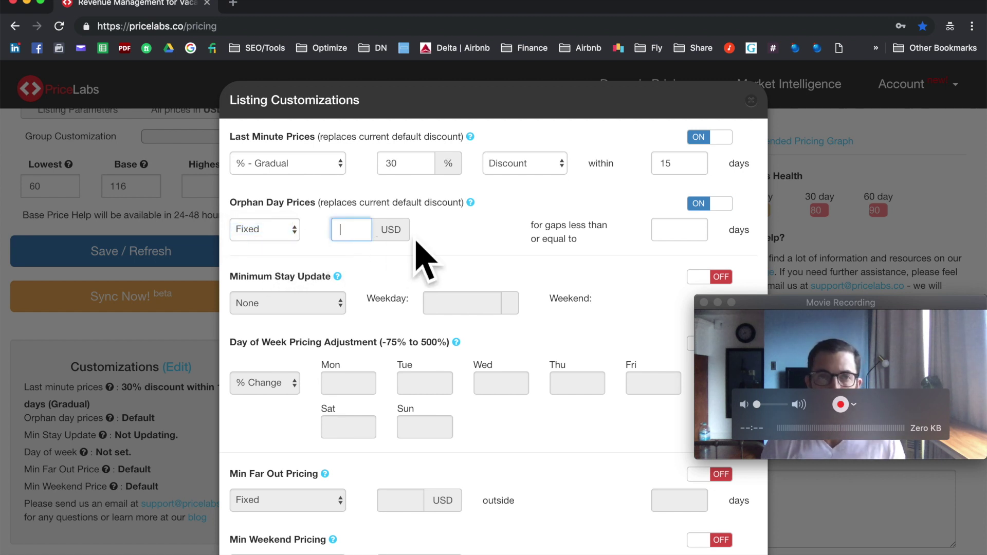
text(200)
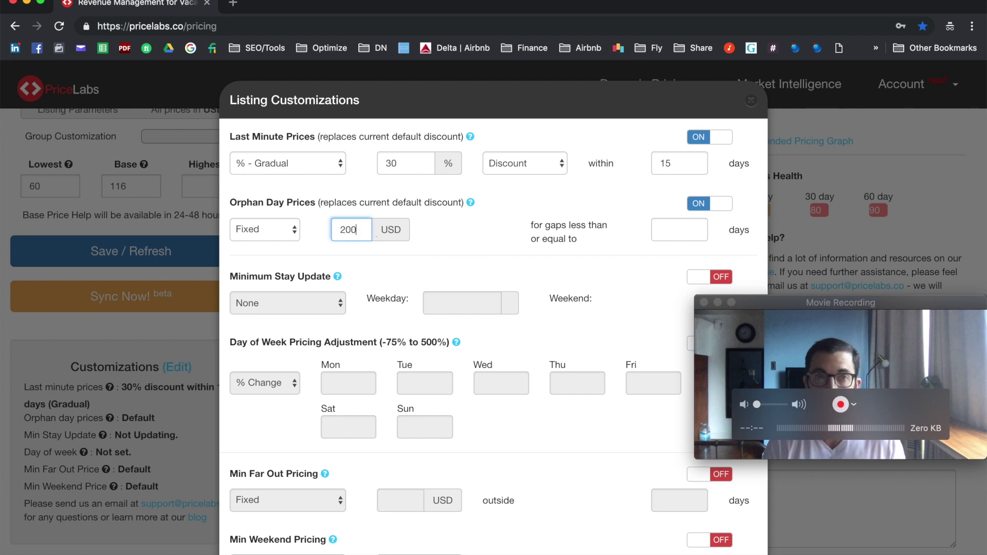
click(669, 235)
text(2)
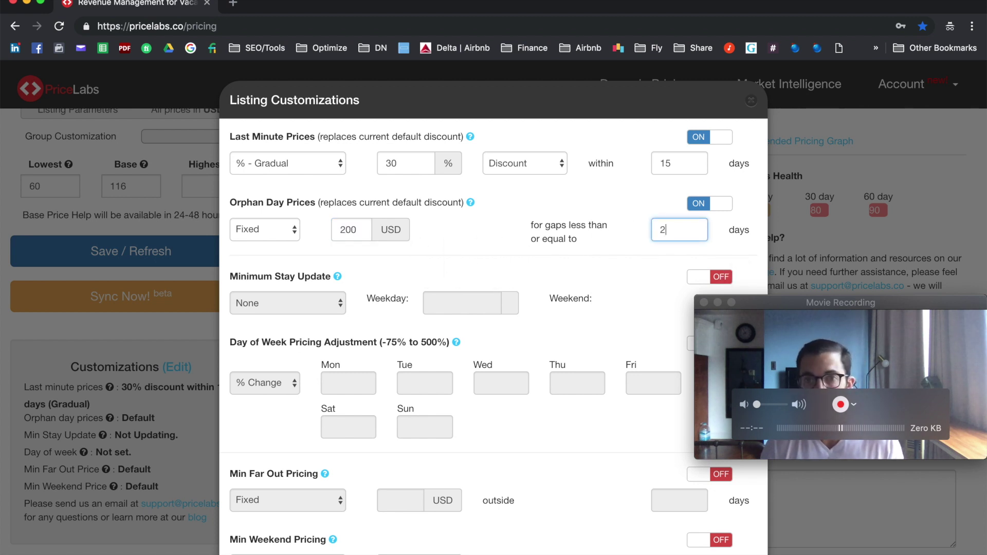
Change the orphan day pricing to a percentage and set it to a 50% premium
click(280, 238)
click(257, 243)
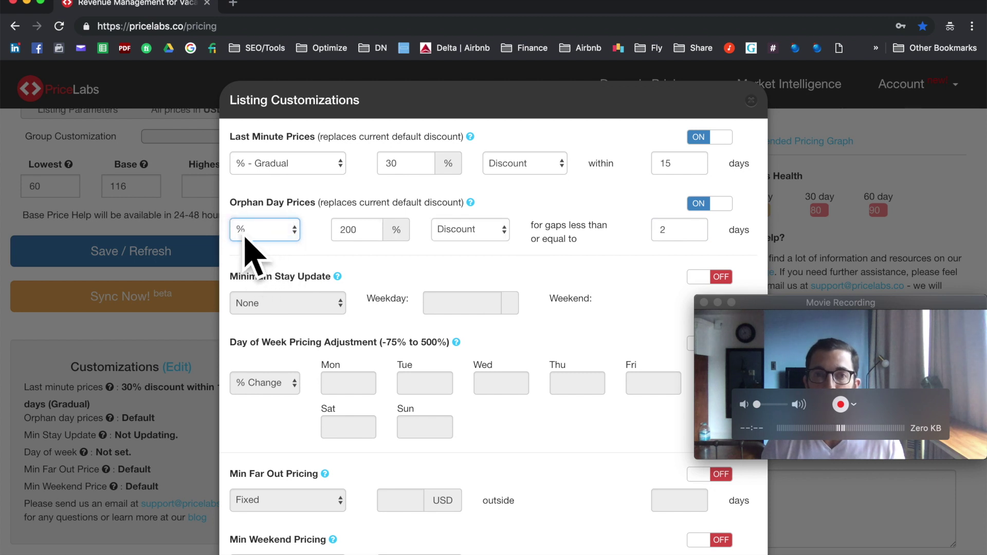
double_click(356, 230)
text(50)
click(501, 234)
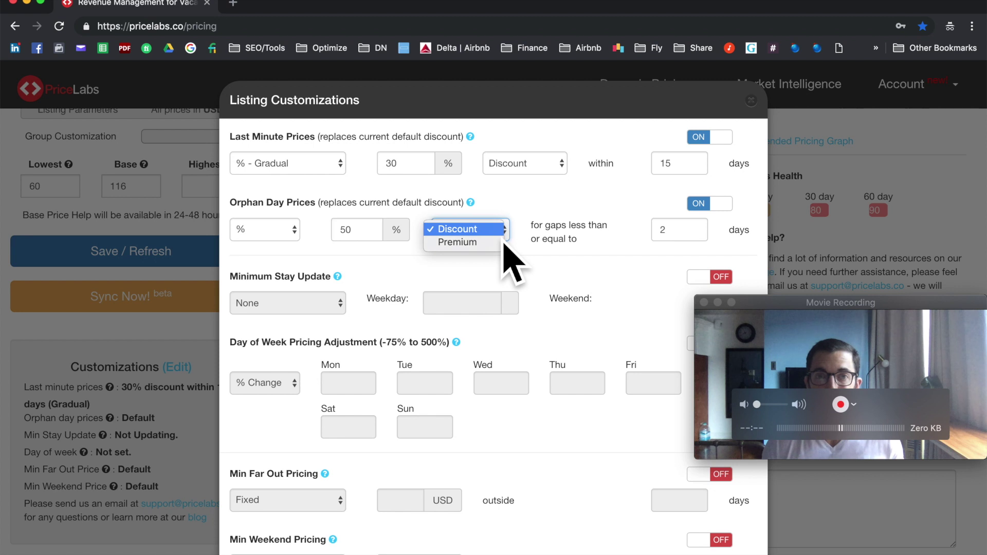
click(483, 244)
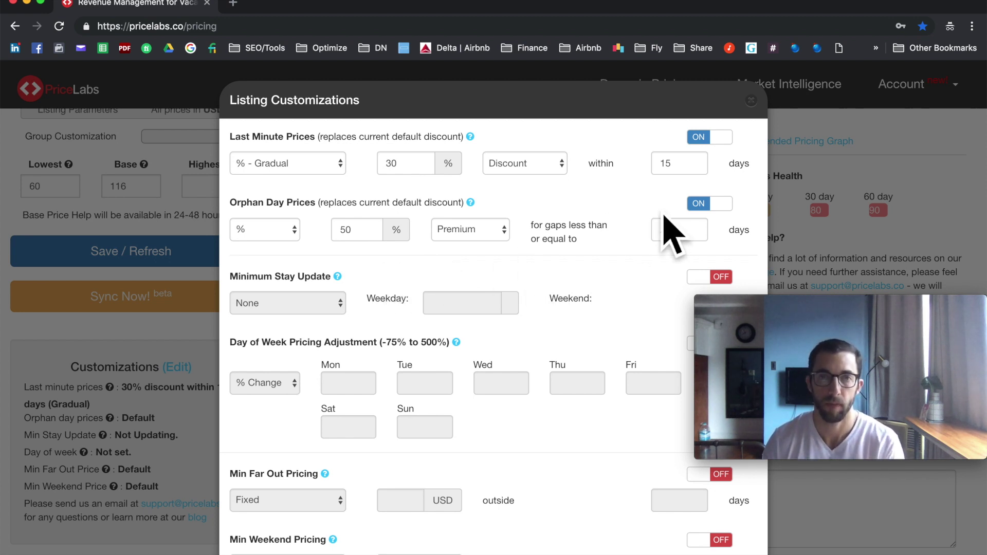
scroll(481, 276, down, 5)
scroll(484, 277, down, 1)
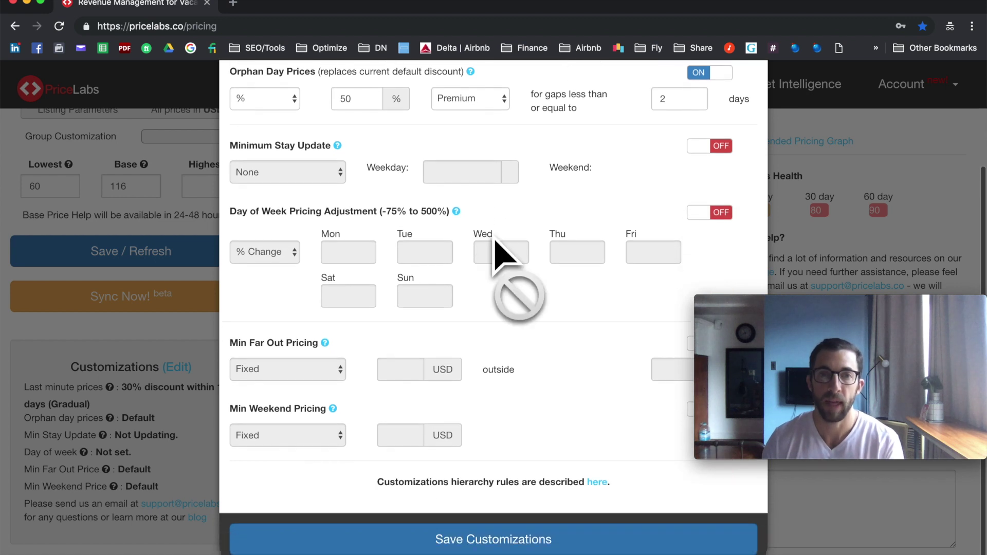
Enable Minimum Stay Update with a Fixed minimum of 1 day on weekdays and 2 days on weekends
click(750, 167)
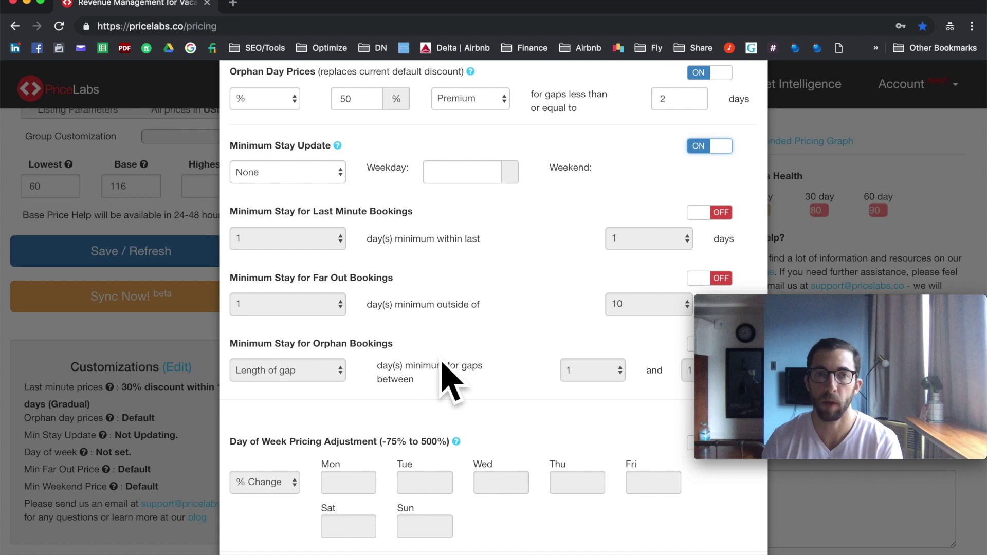
click(288, 172)
click(324, 214)
click(446, 178)
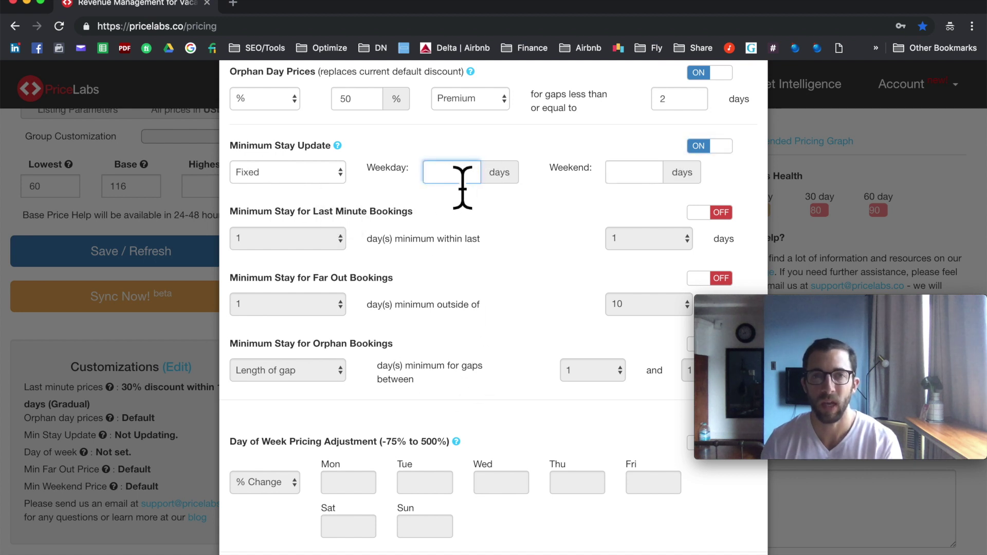
click(637, 177)
click(452, 177)
text(1)
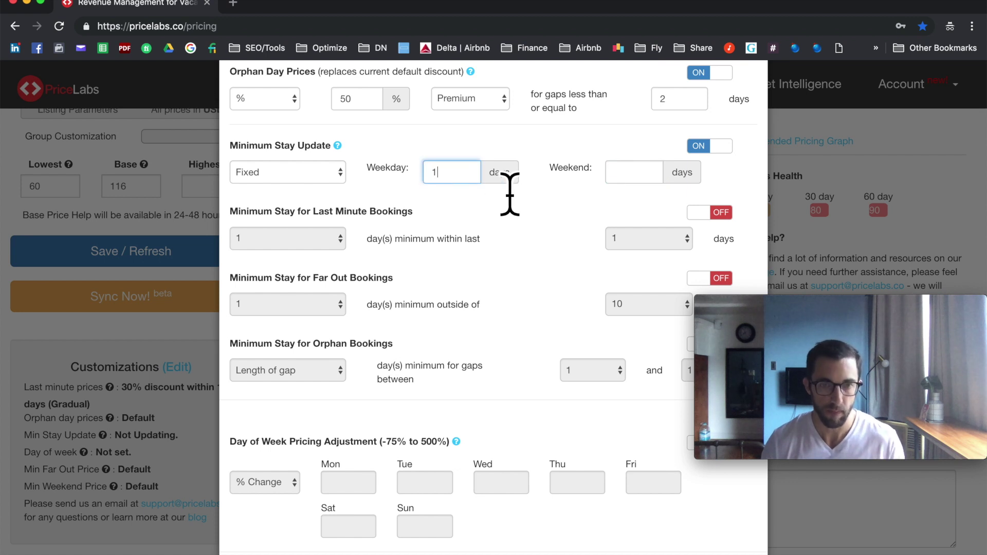
click(630, 177)
text(2)
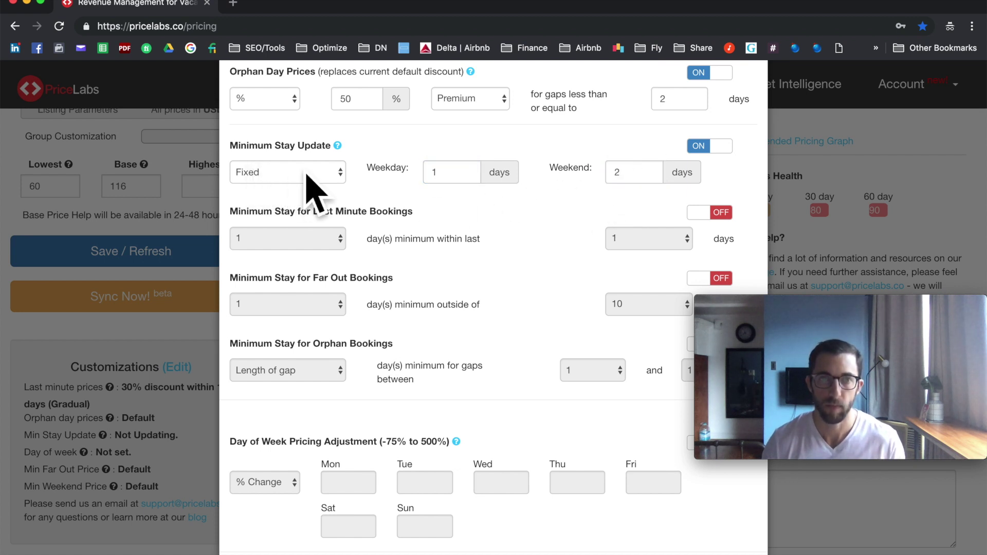
Change the minimum stay update to Booking Value and enable a 2-day minimum stay for last-minute bookings within the last 10 days
click(316, 179)
click(329, 185)
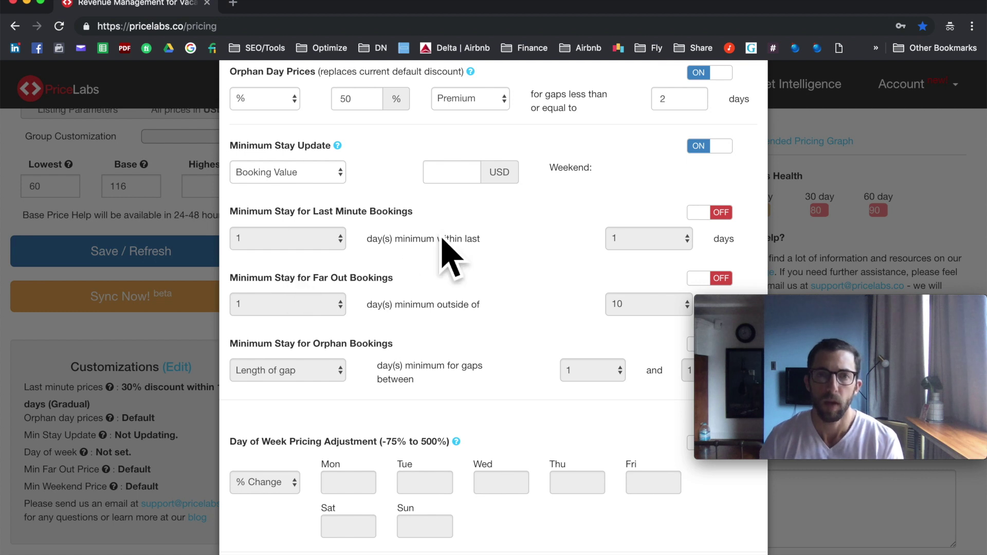
click(725, 215)
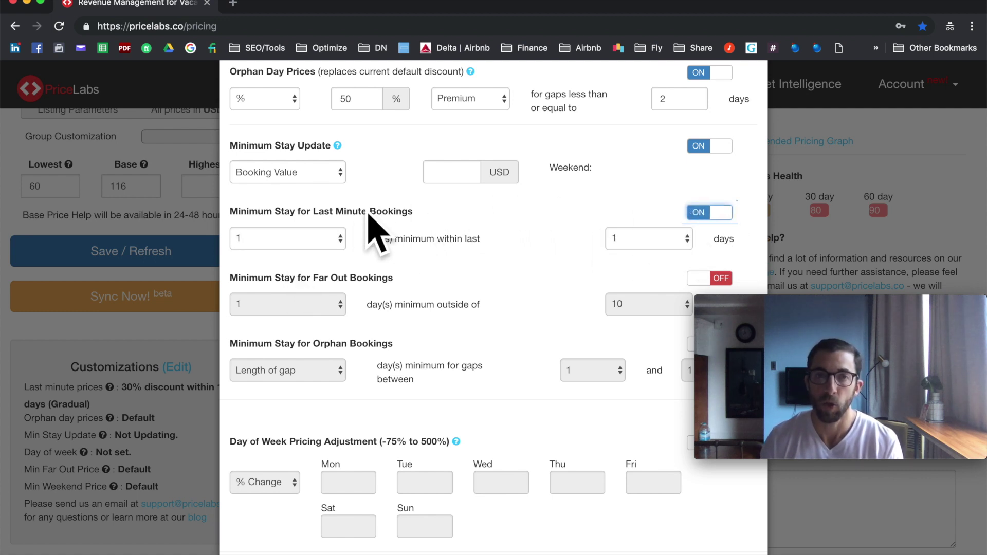
click(343, 246)
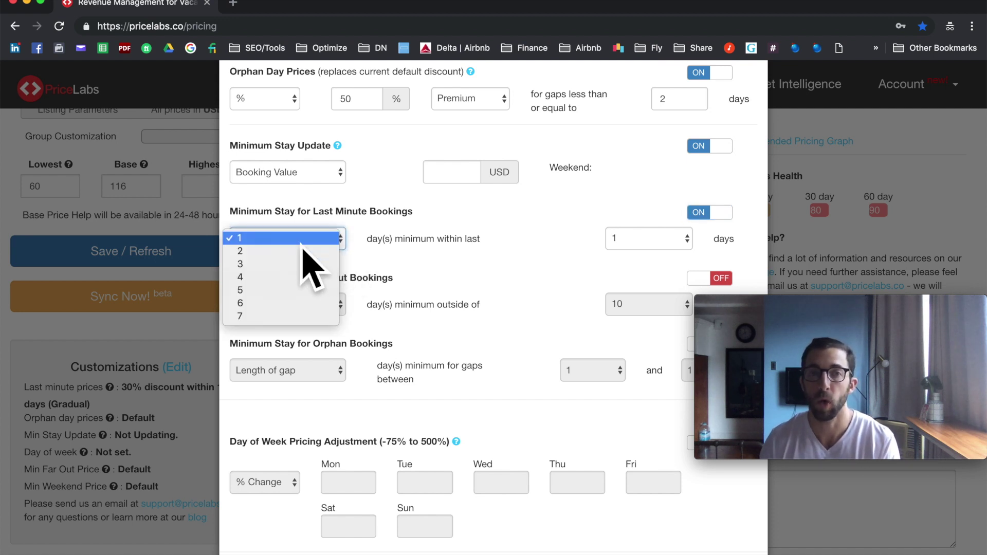
click(282, 253)
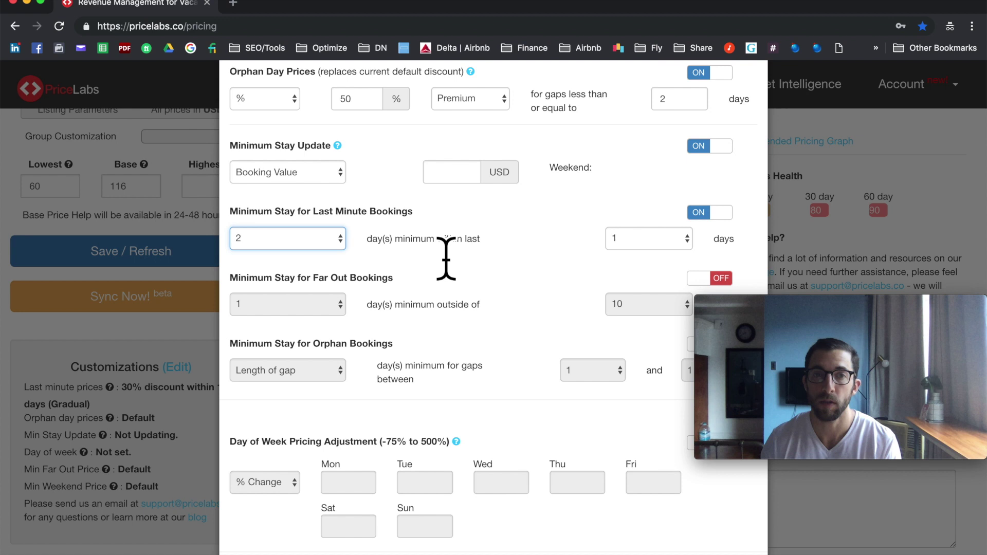
click(649, 238)
click(659, 331)
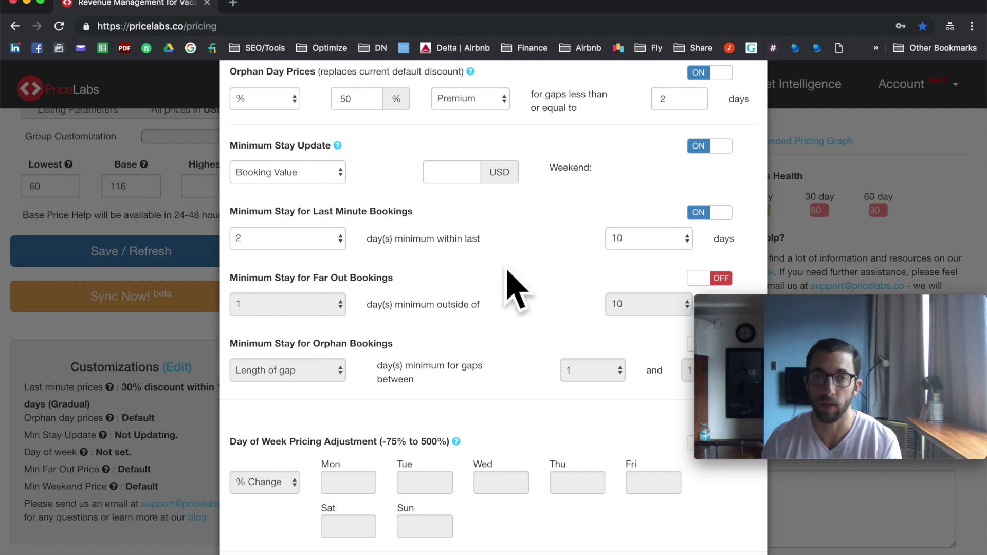
Enable the minimum stay for far out bookings and set it to 7 days outside of 90 days
scroll(515, 286, down, 3)
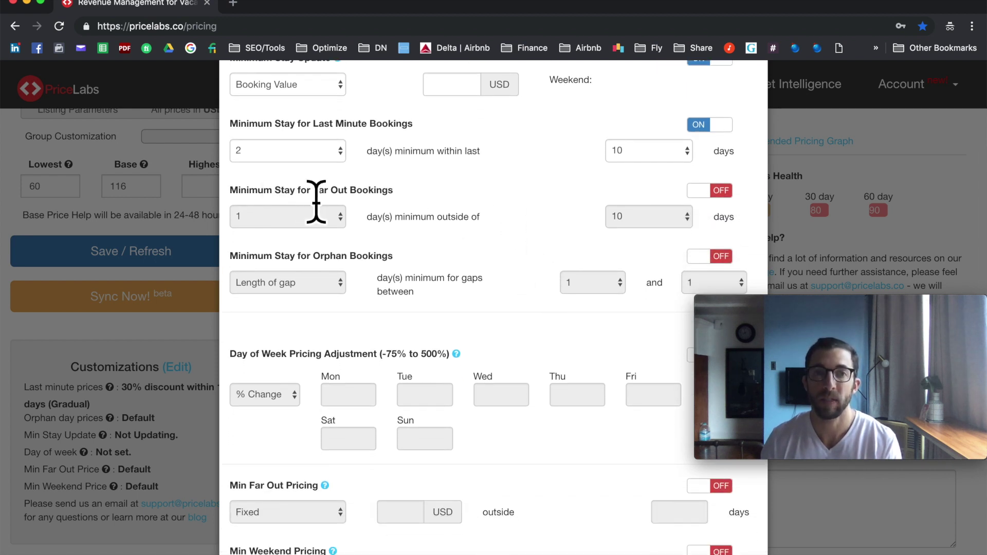
click(741, 199)
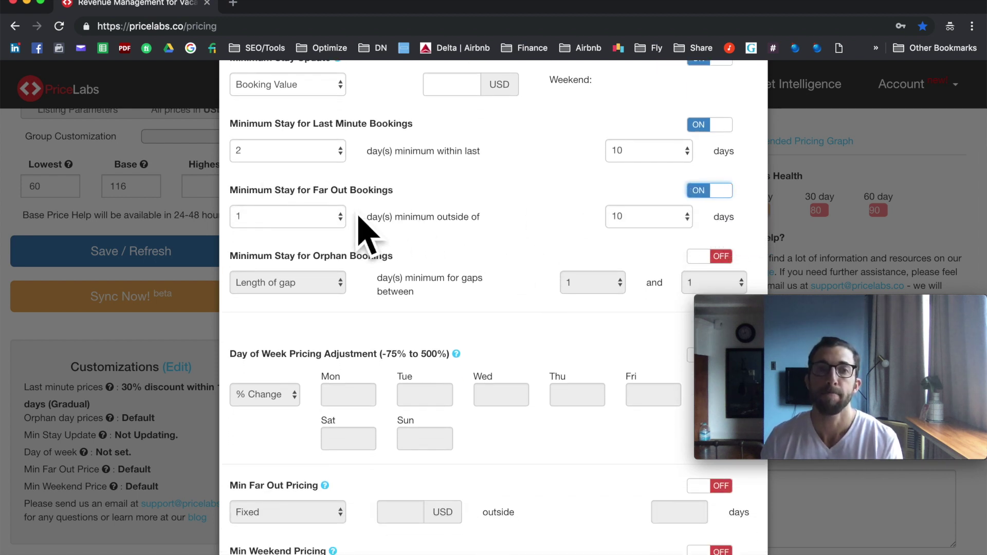
click(333, 221)
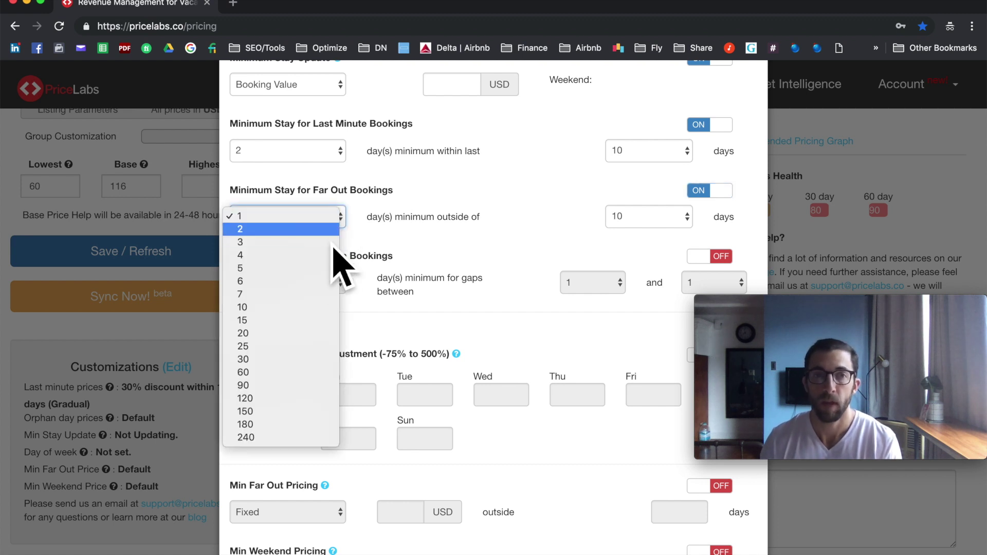
click(281, 296)
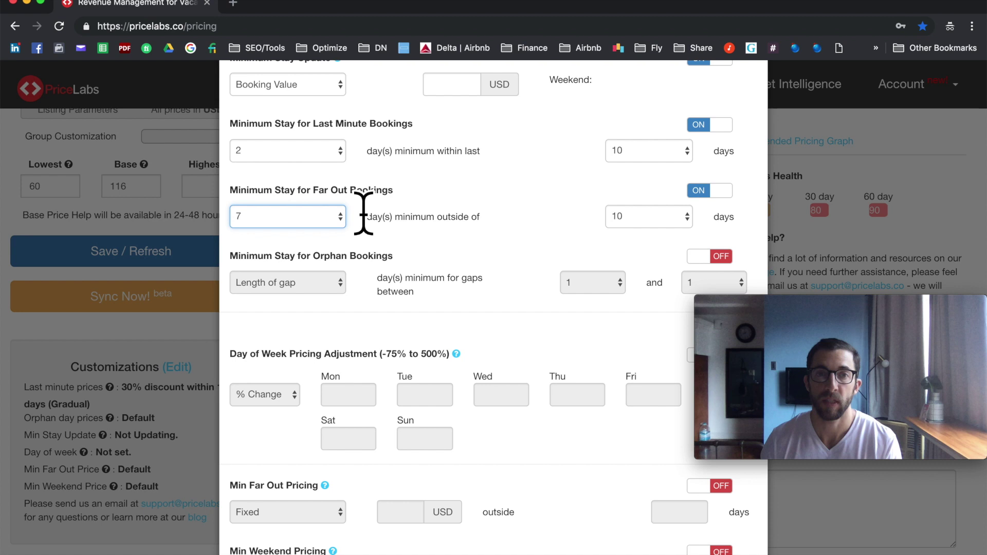
click(674, 217)
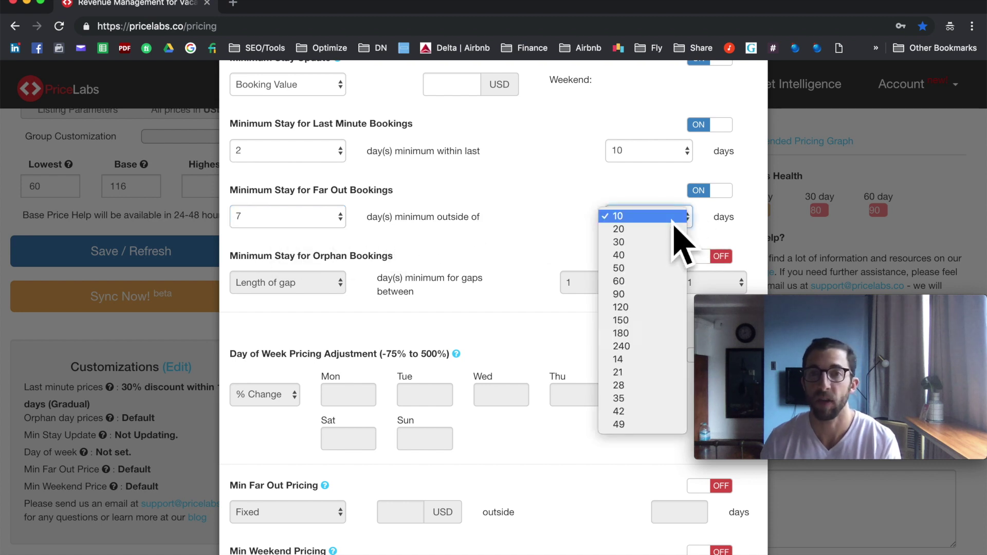
click(652, 296)
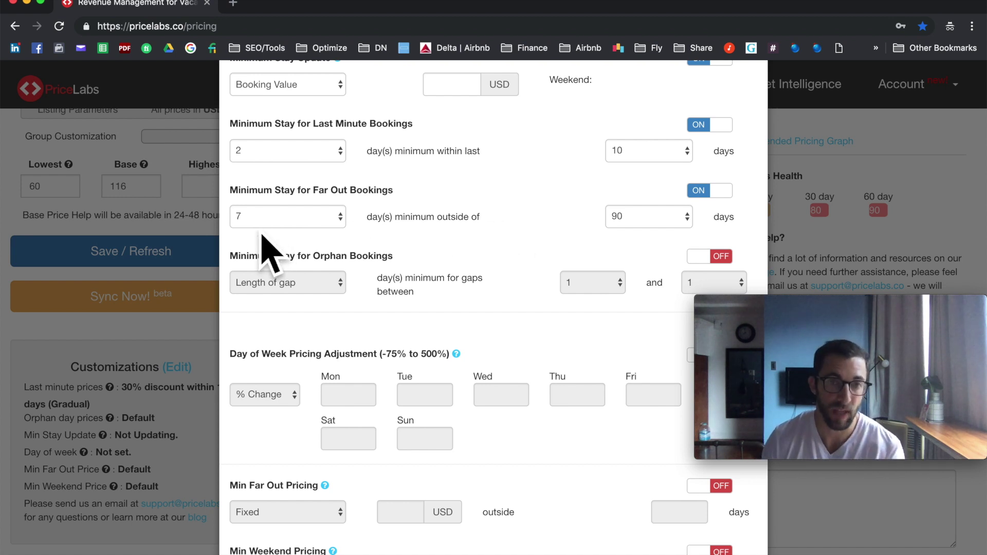
Enable the minimum stay for orphan bookings, using Length of gap for gaps between 1 and 2 days
scroll(417, 240, down, 3)
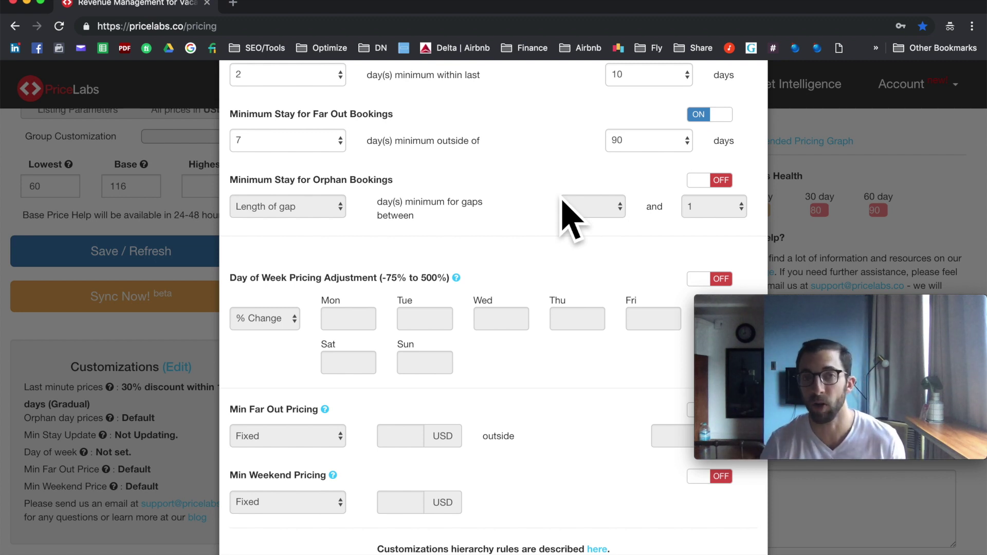
click(730, 181)
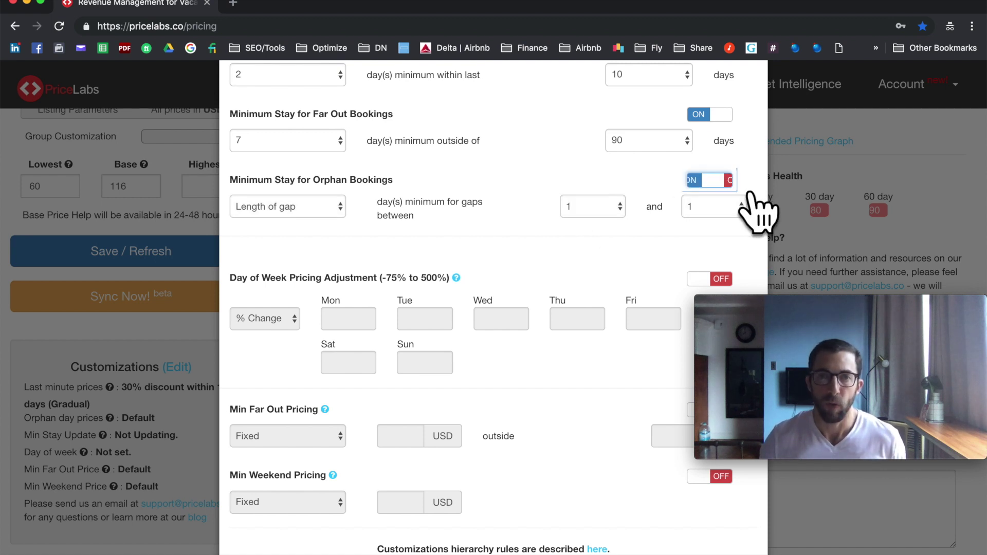
click(326, 211)
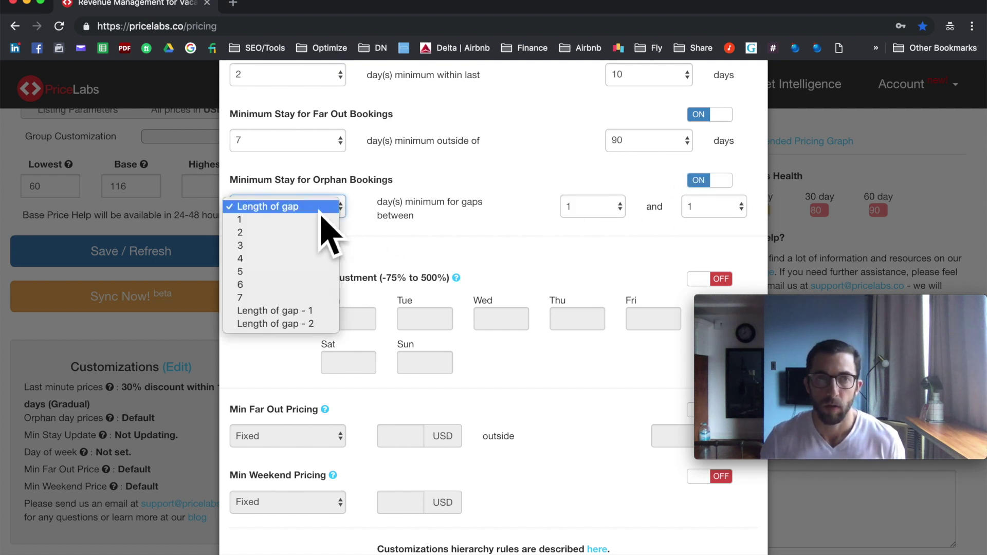
click(332, 207)
click(333, 210)
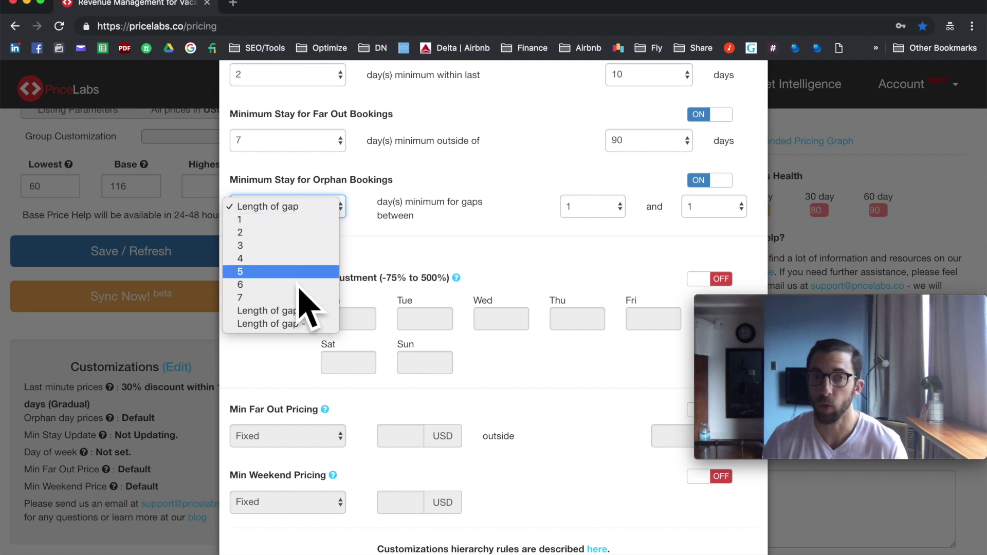
click(280, 209)
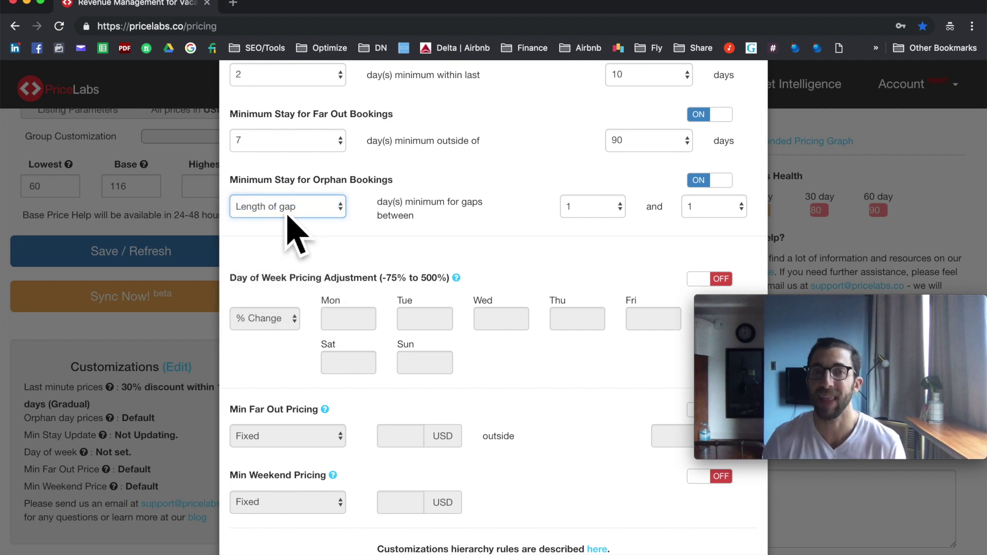
click(738, 207)
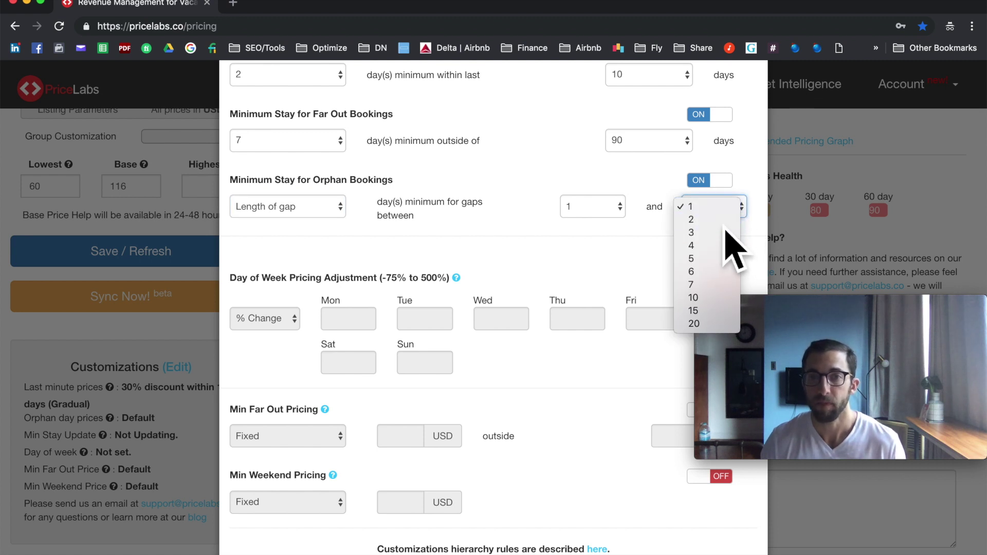
click(725, 220)
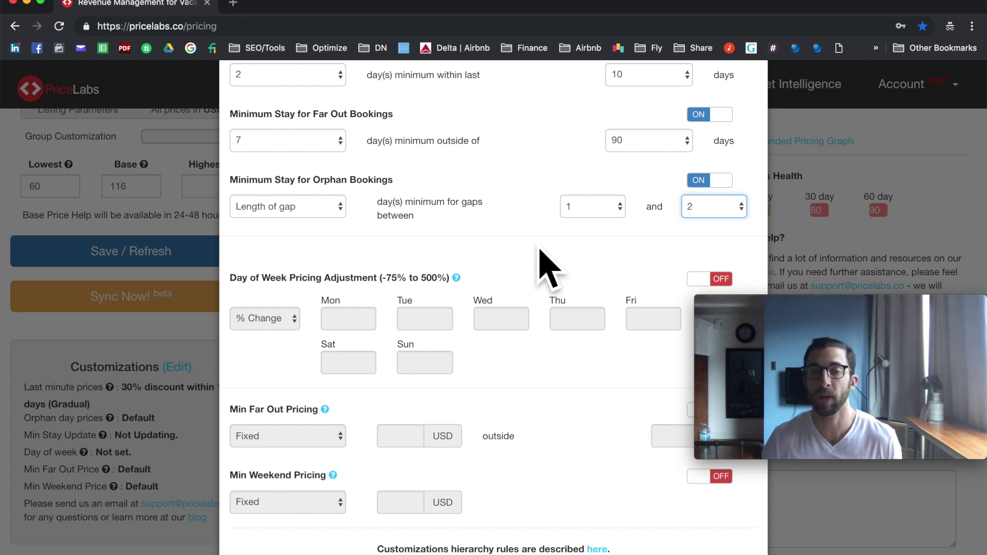
click(529, 233)
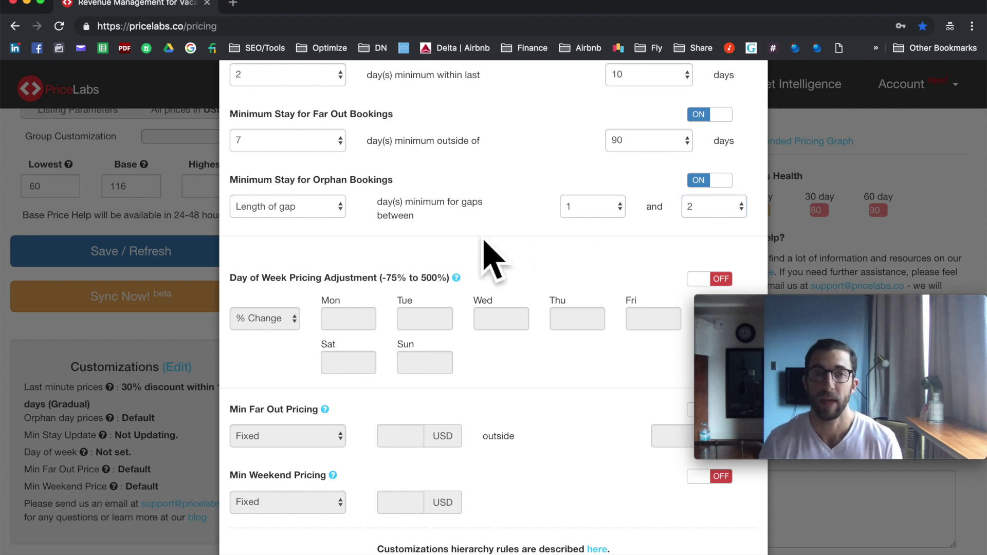
Enable the Day of Week Pricing Adjustment and set Saturday's change to 100%
scroll(487, 224, down, 1)
scroll(487, 225, down, 3)
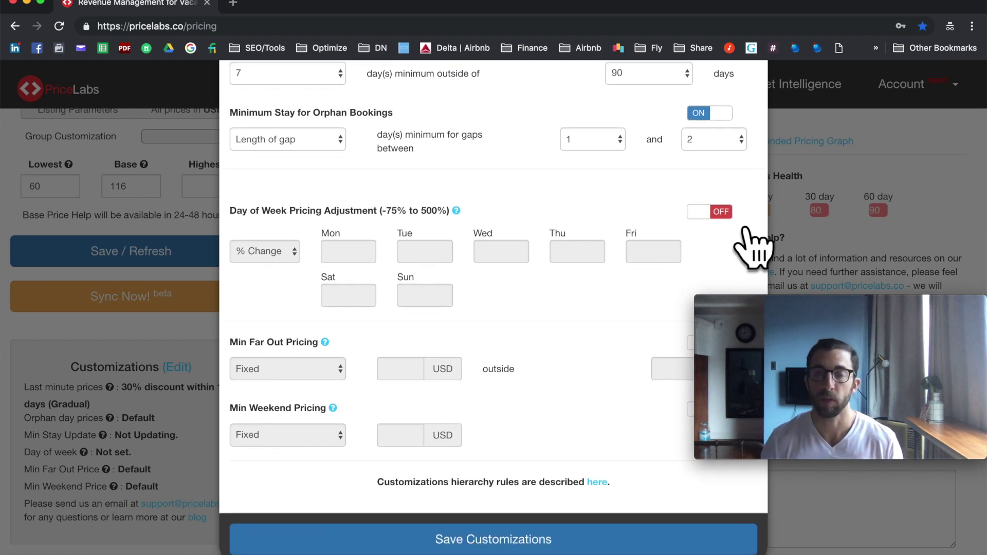
click(723, 215)
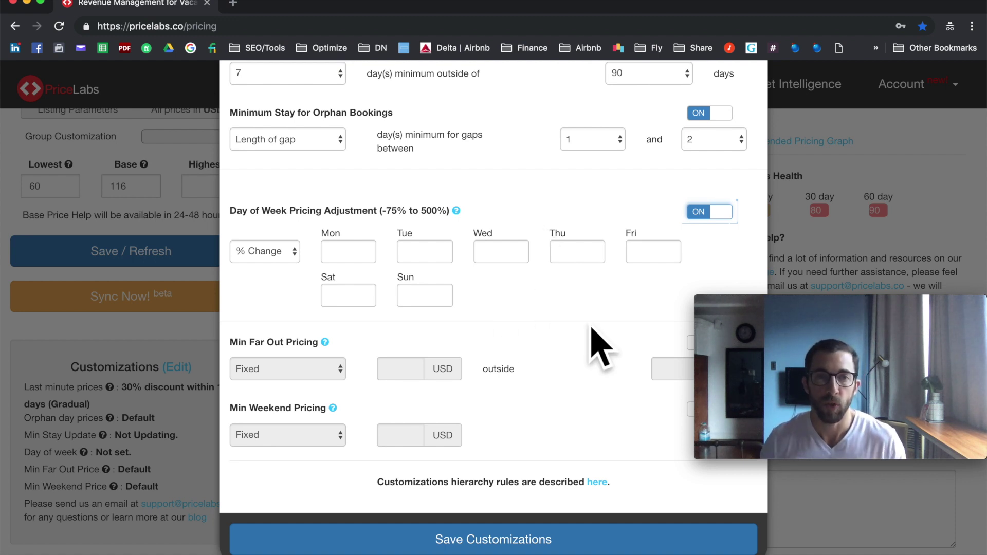
click(363, 303)
text(100)
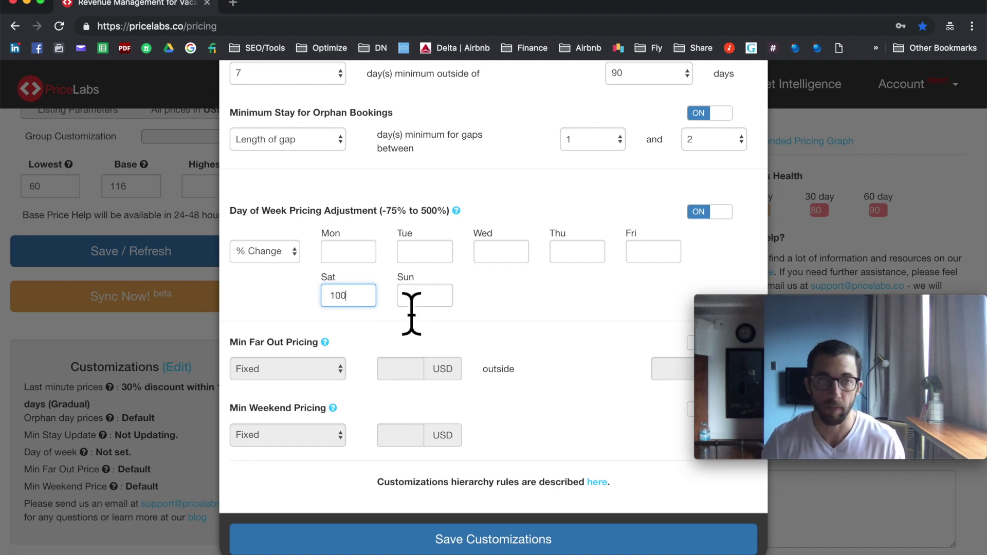
text(%)
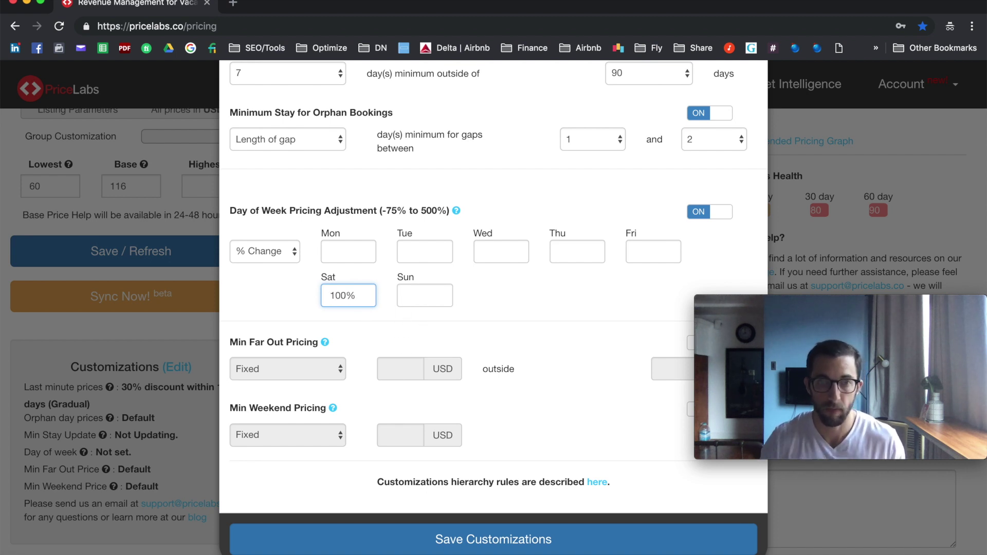
Set the day-of-week price change to 100% for Friday and -20% for Sunday
click(430, 303)
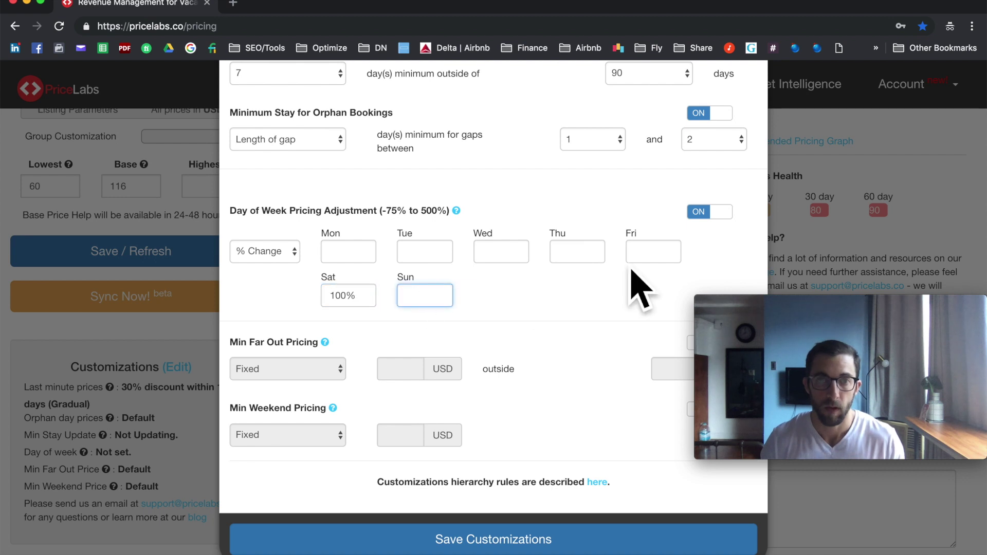
click(661, 258)
text(100)
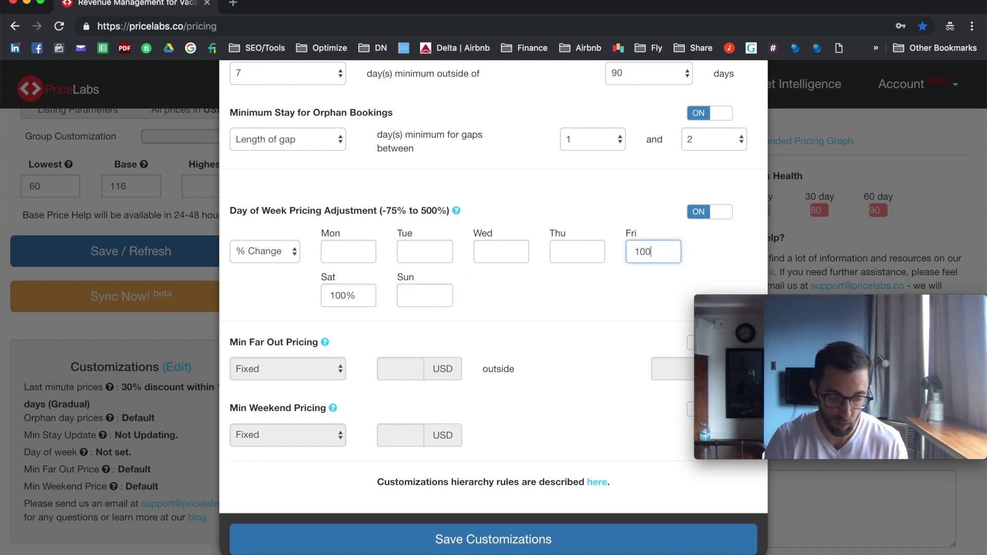
click(431, 303)
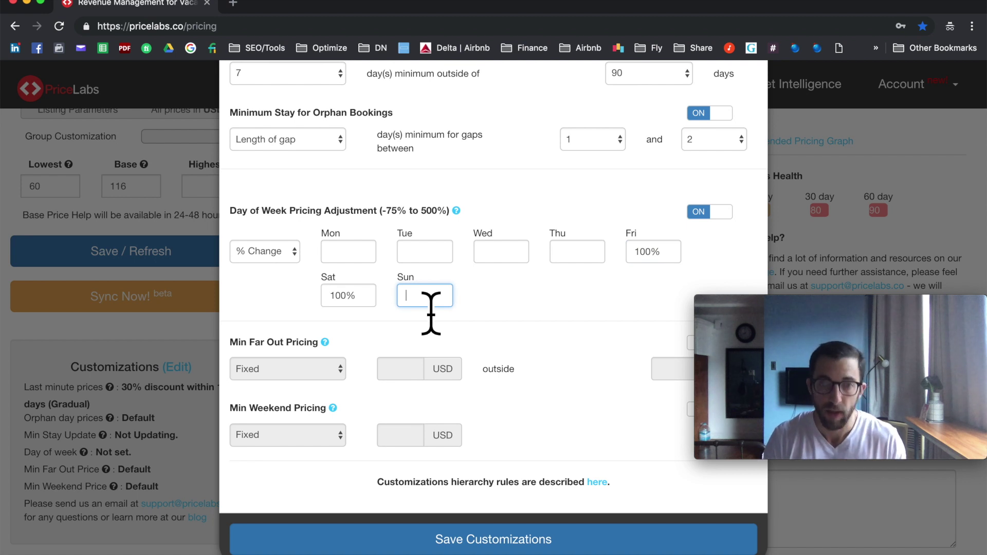
text(-)
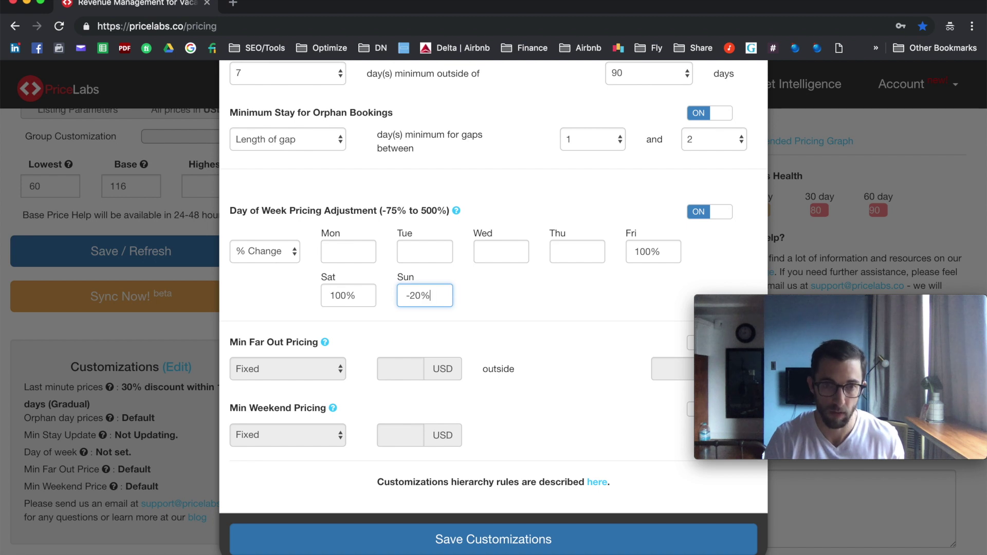
text(20%)
click(411, 254)
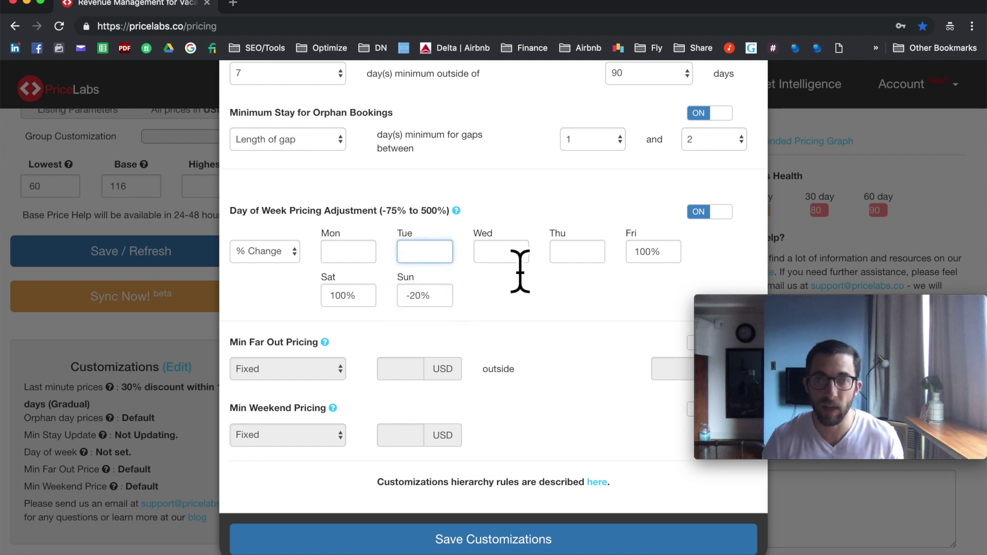
Enable Min Far Out Pricing with a Fixed minimum of 145 USD outside 90 days
drag(776, 308, 785, 86)
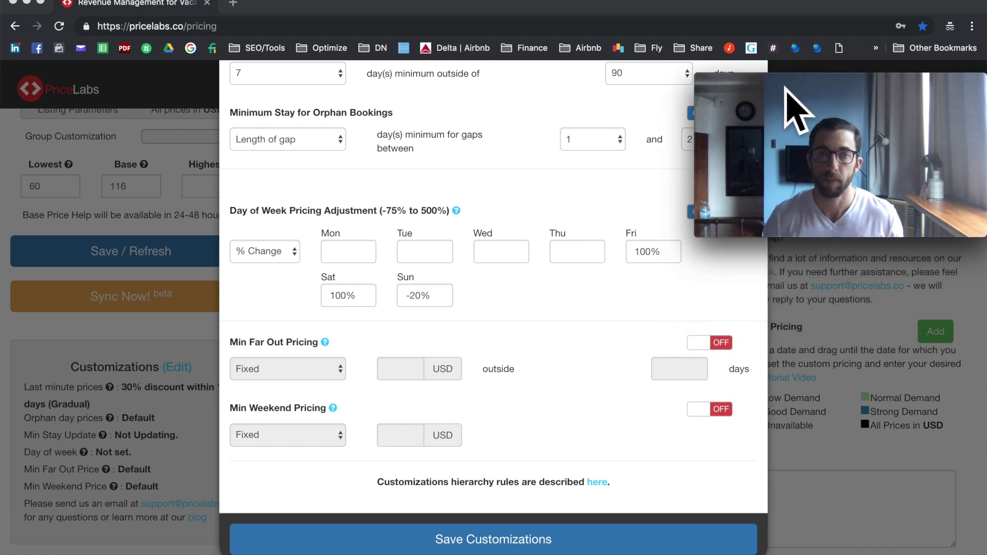
click(719, 355)
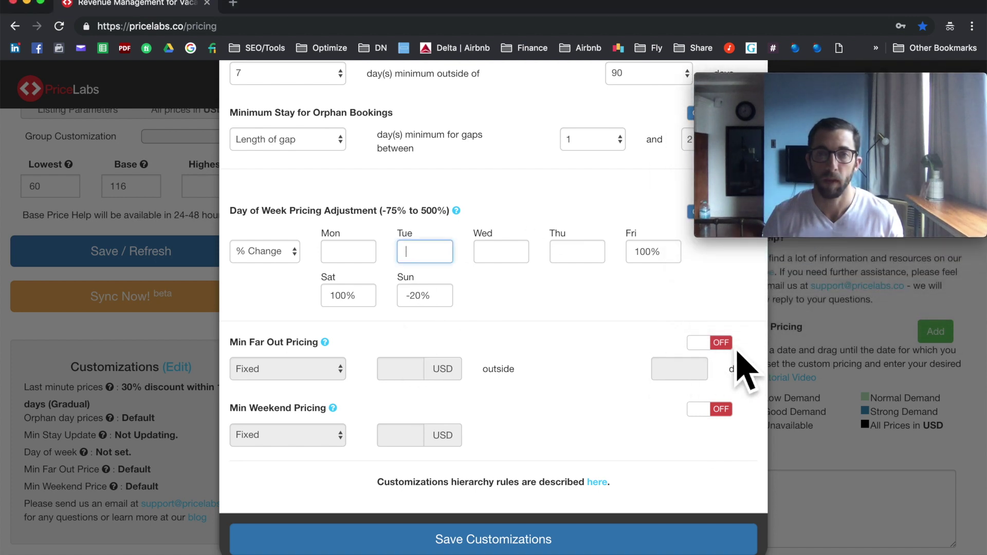
click(745, 355)
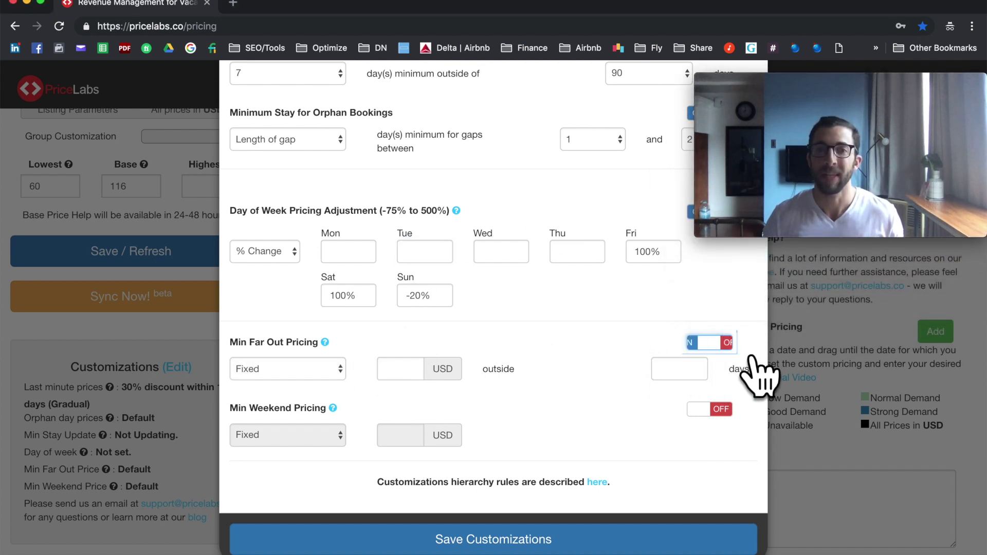
click(311, 377)
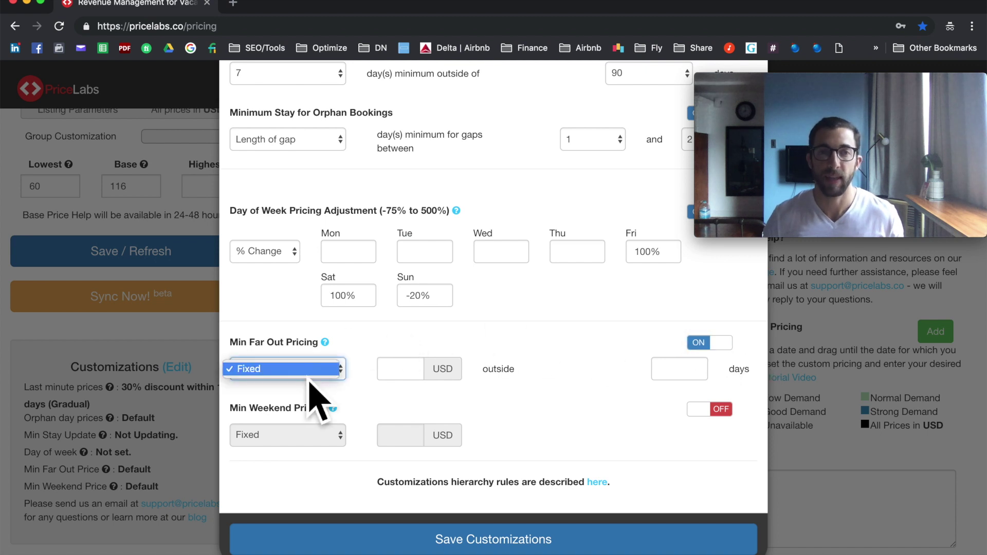
click(367, 391)
click(414, 378)
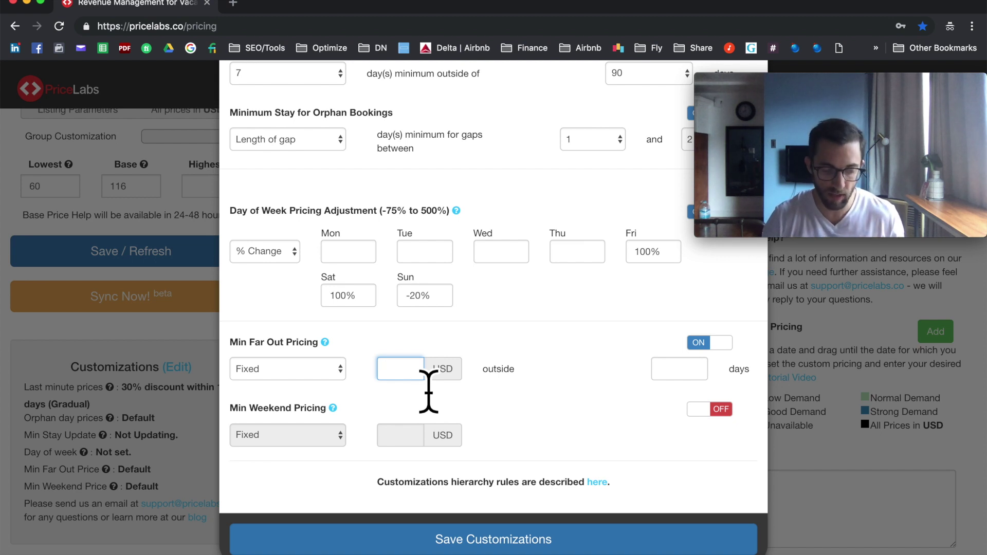
text(145)
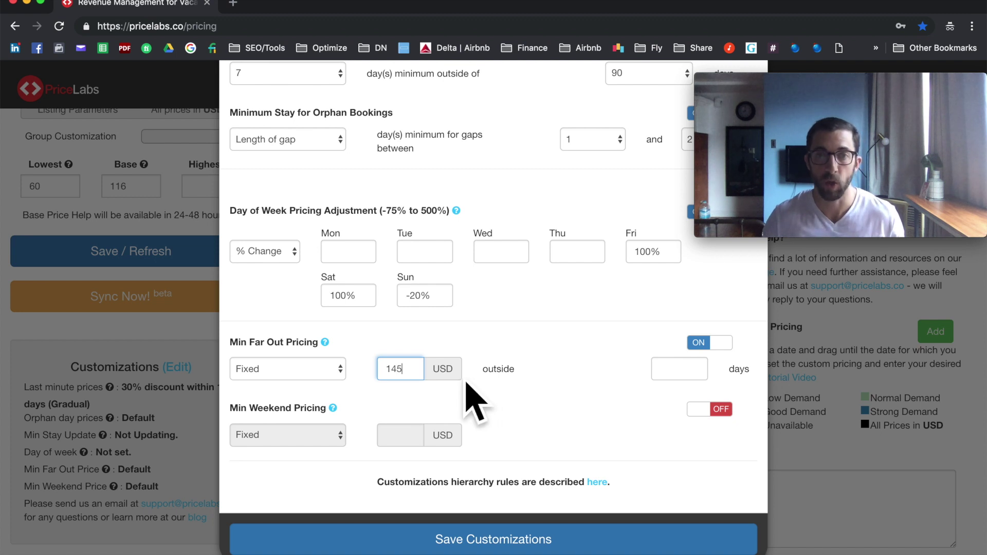
click(666, 371)
text(90)
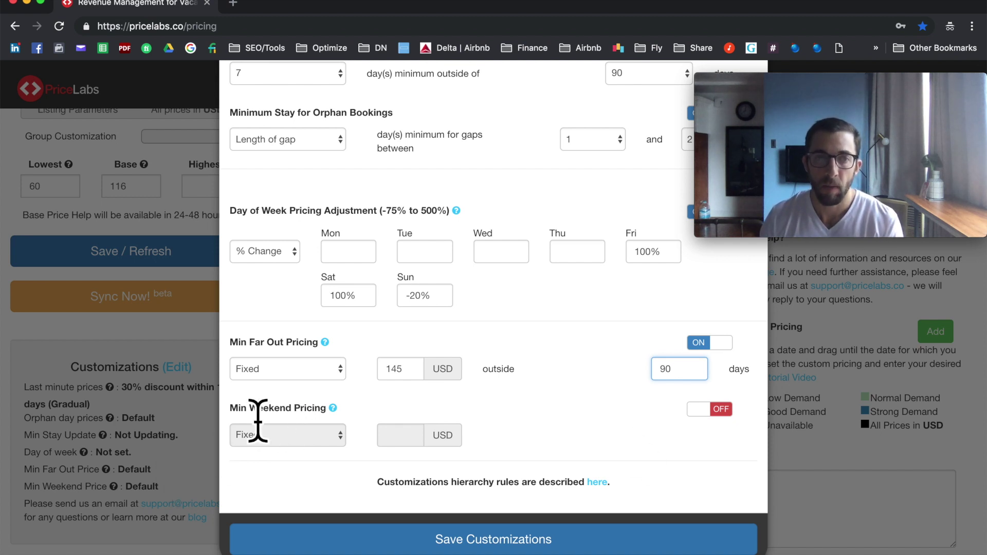
Enable Min Weekend Pricing with a Fixed minimum of 120 USD and try to save the customizations
click(722, 410)
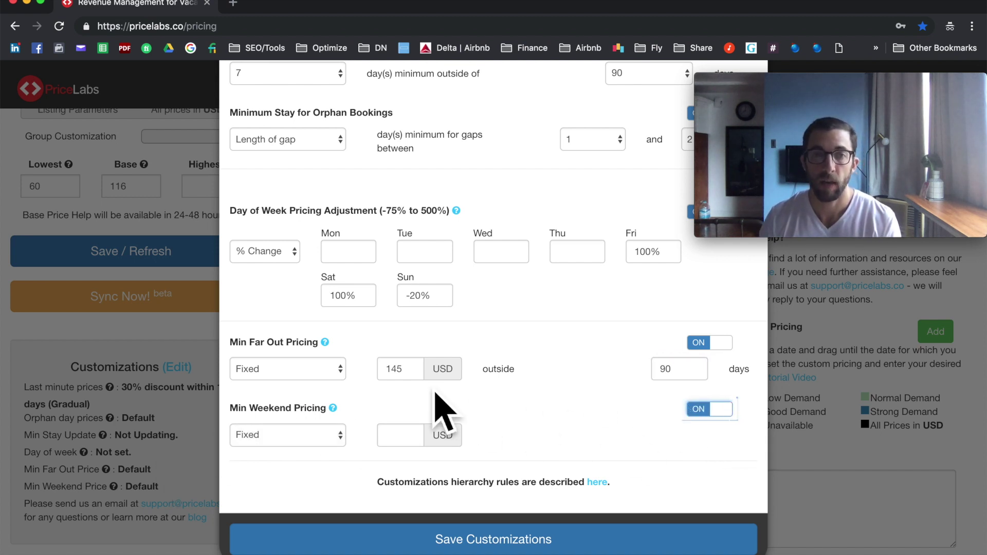
click(257, 435)
click(370, 463)
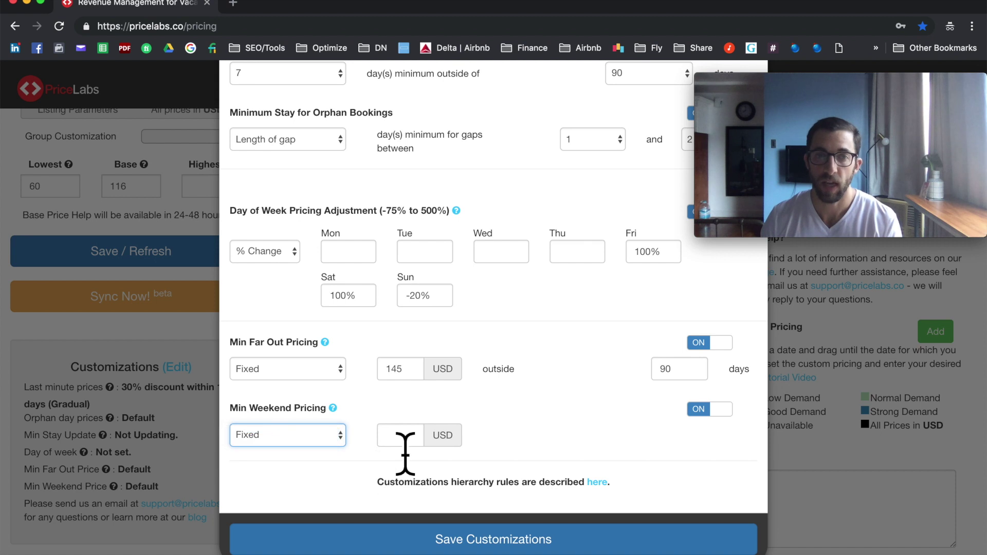
click(402, 437)
text(11)
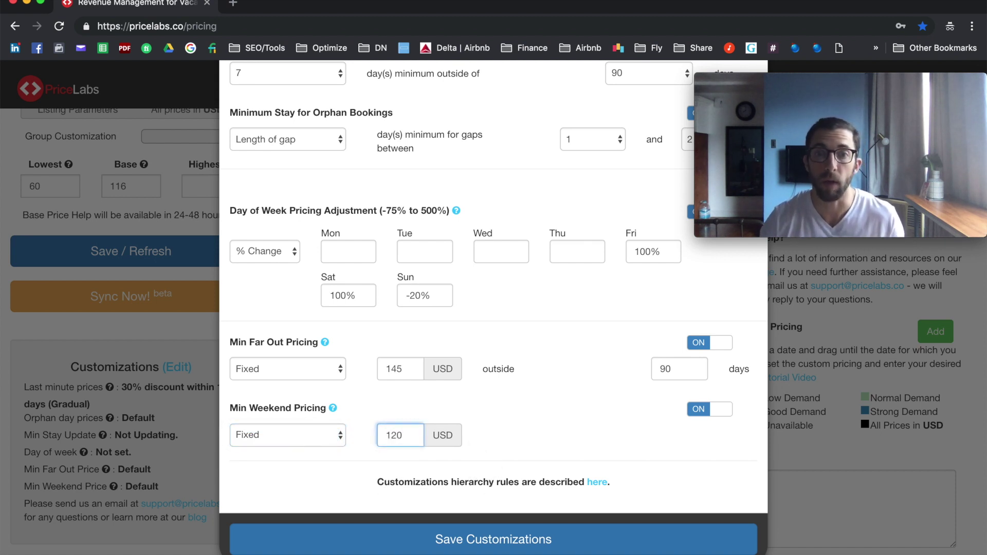
click(514, 548)
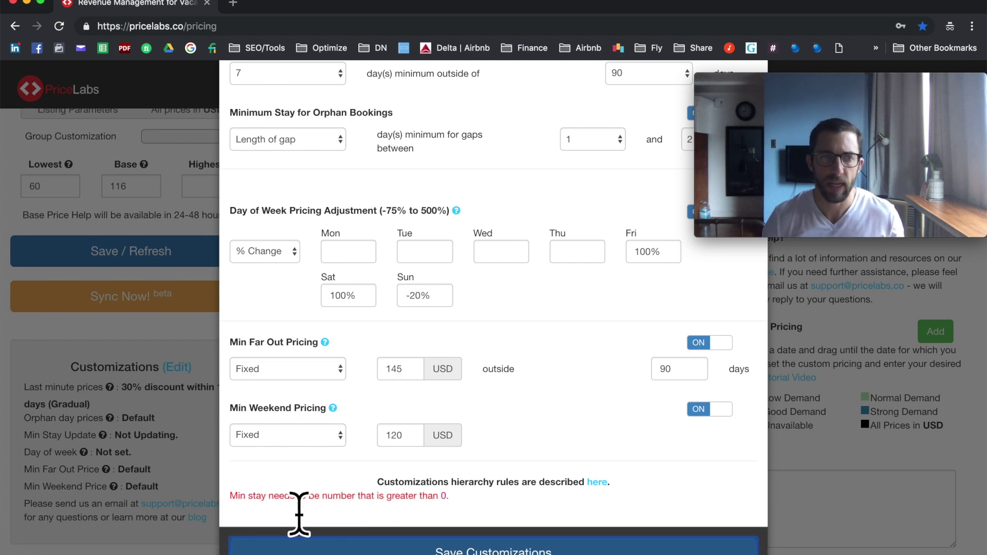
Set the Minimum Stay Update's Booking Value to 250 USD and save the listing customizations
scroll(426, 370, up, 3)
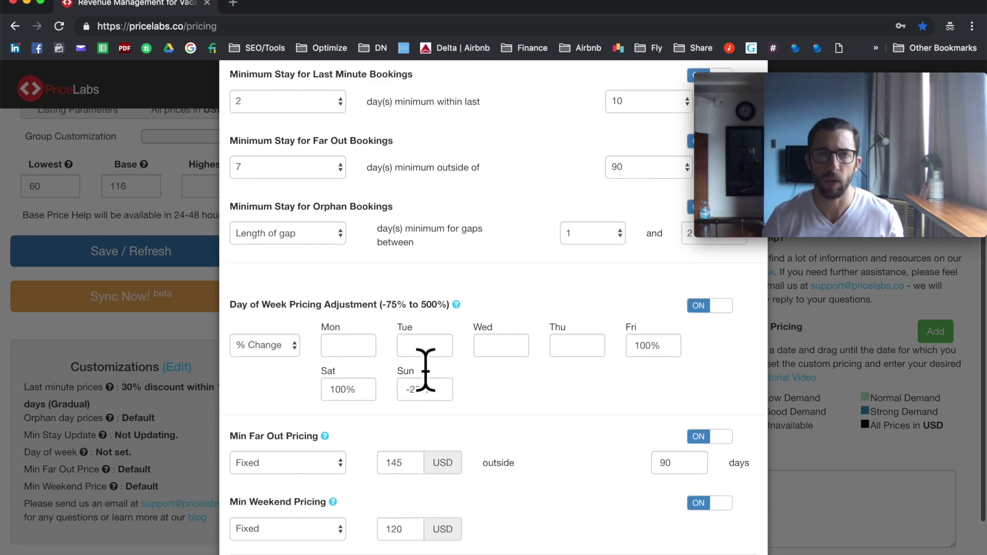
scroll(425, 371, up, 8)
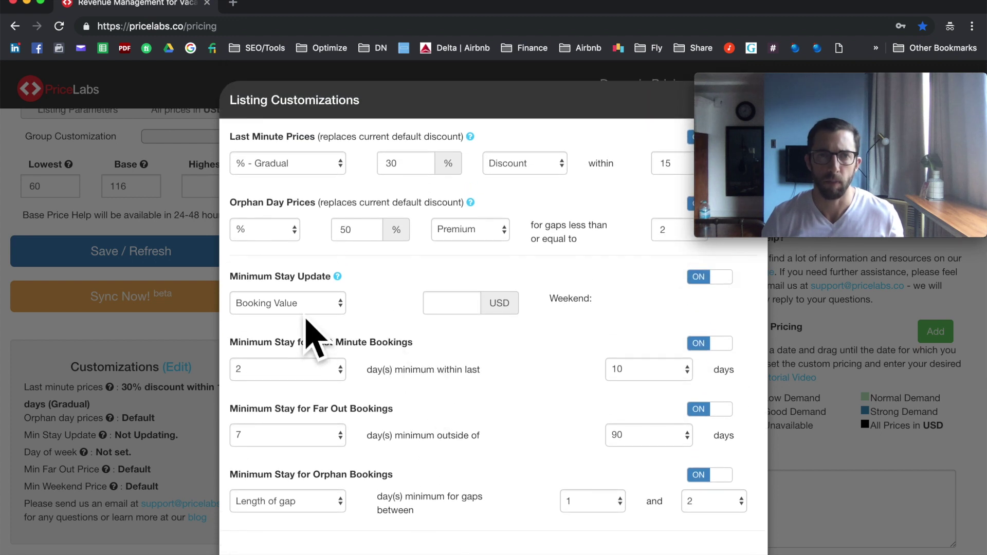
click(307, 312)
click(309, 308)
click(463, 309)
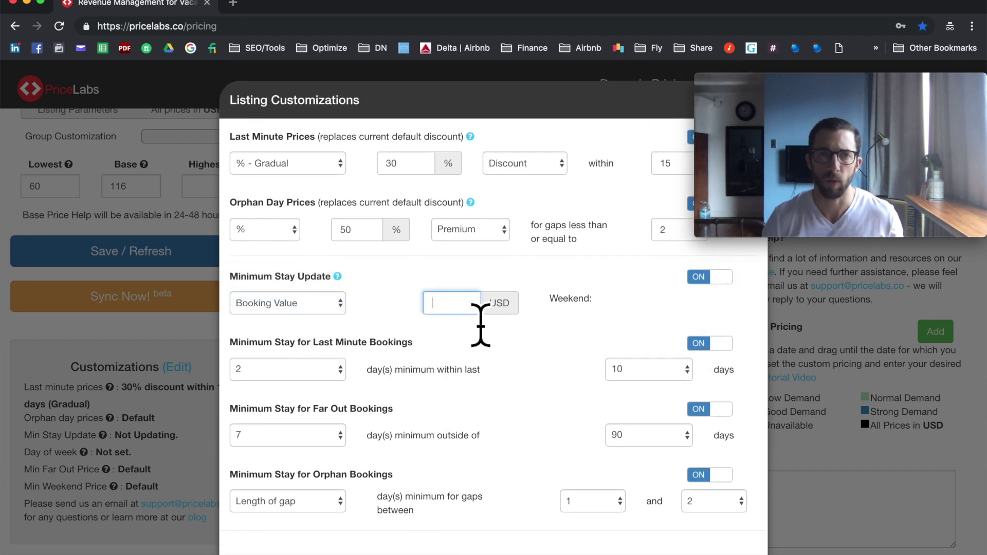
text(250)
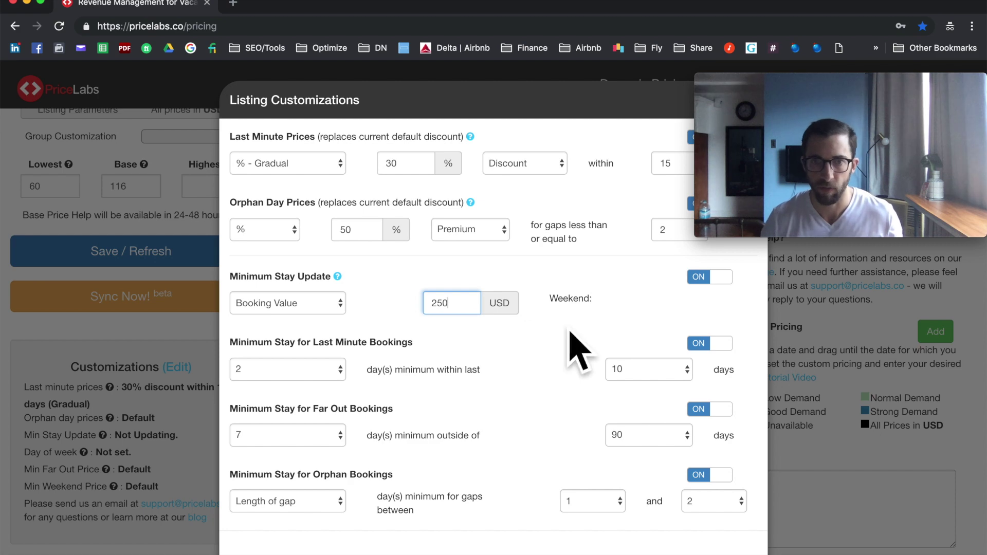
scroll(569, 348, down, 7)
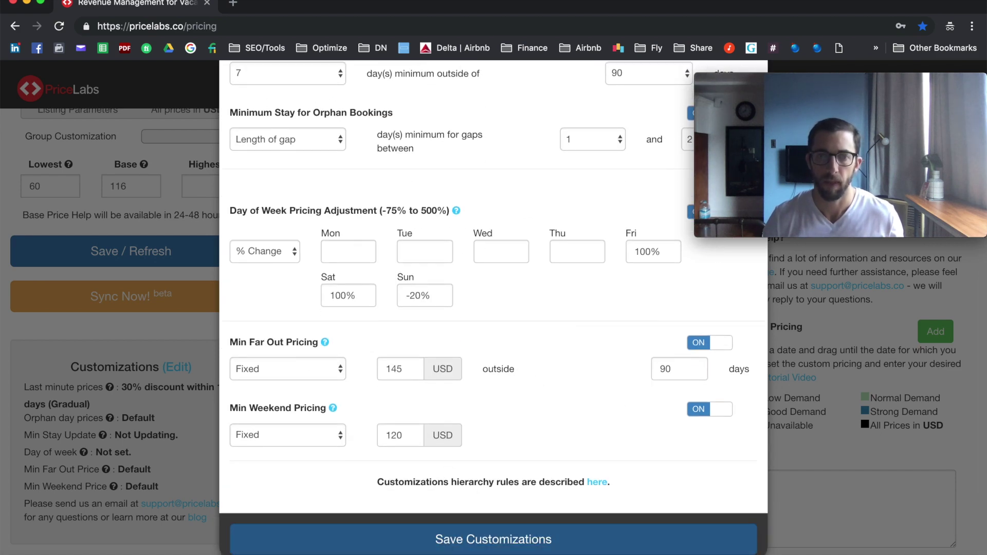
click(427, 537)
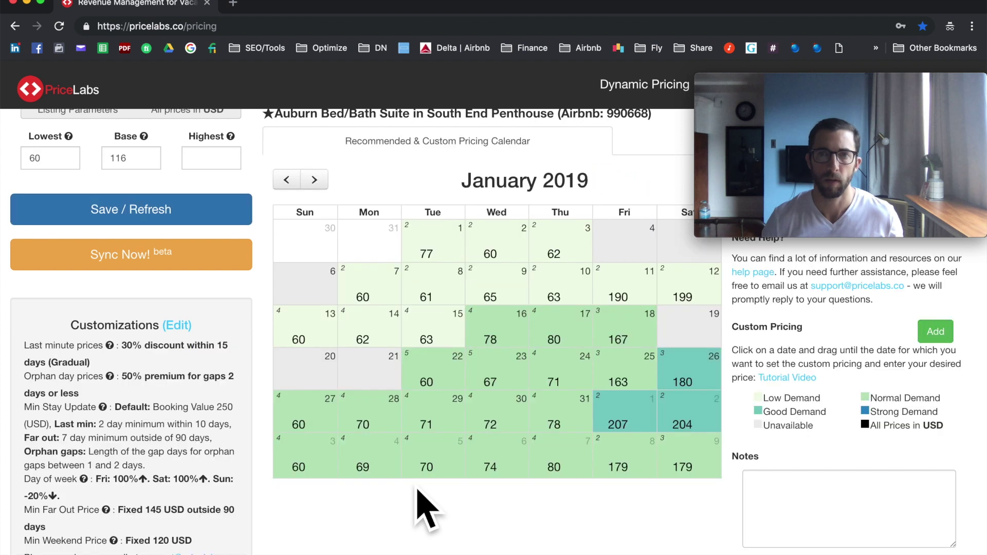
Check the customization summary and the January 29 and 30 pricing details, and save and refresh the listing's prices
scroll(293, 419, down, 3)
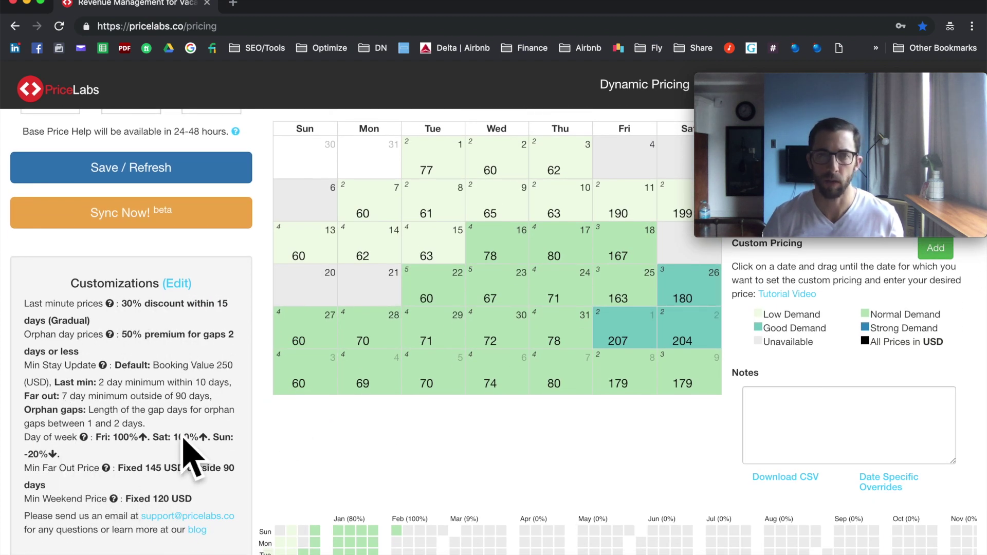
mouse_move(84, 437)
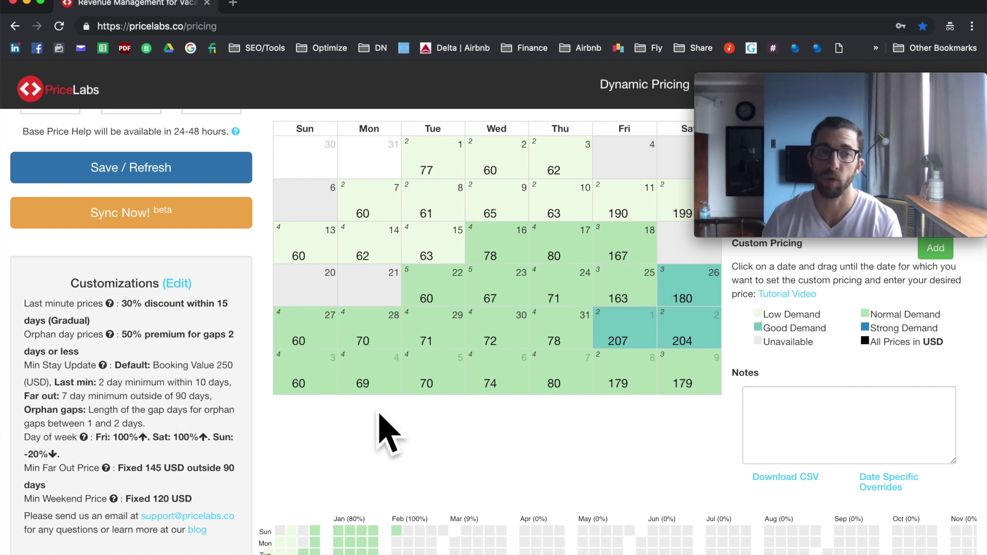
mouse_move(437, 334)
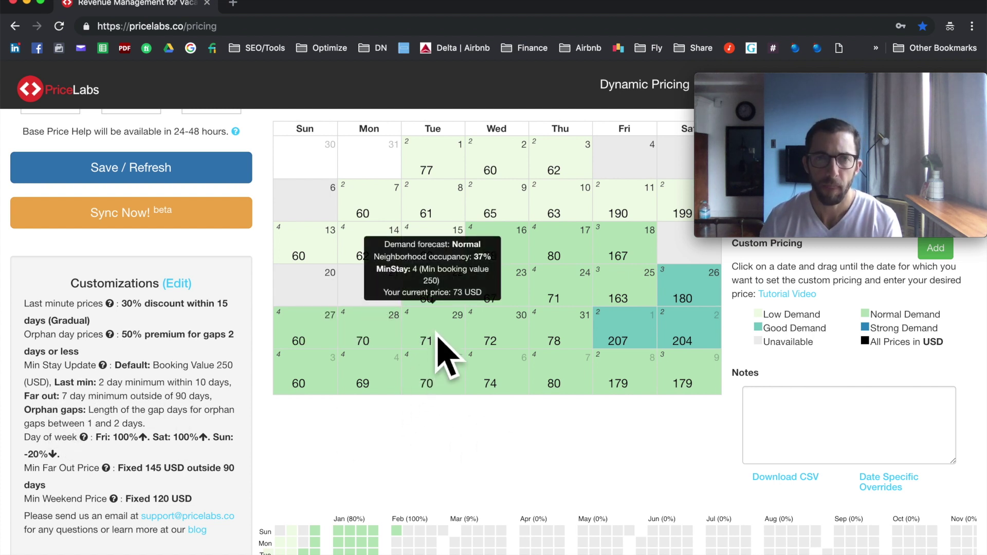
mouse_move(491, 337)
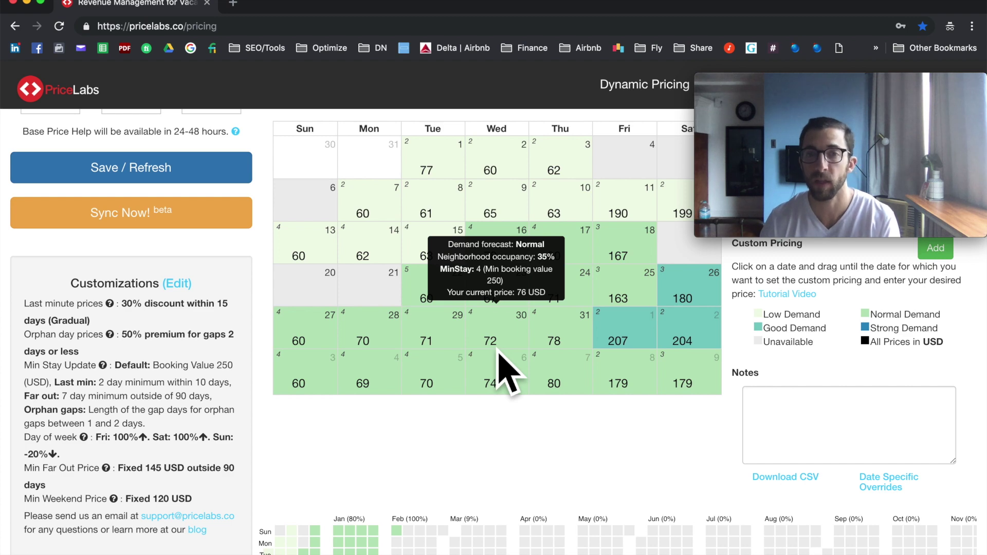
scroll(498, 354, up, 3)
click(137, 321)
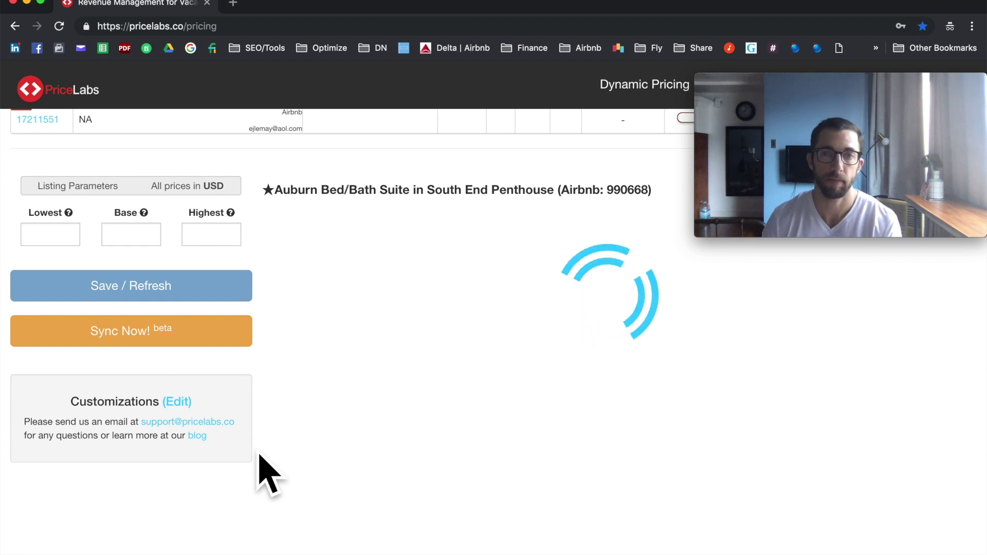
Open the price review for the 360° Rooftop listing and check its 7, 30 and 60 day health scores
scroll(260, 473, up, 5)
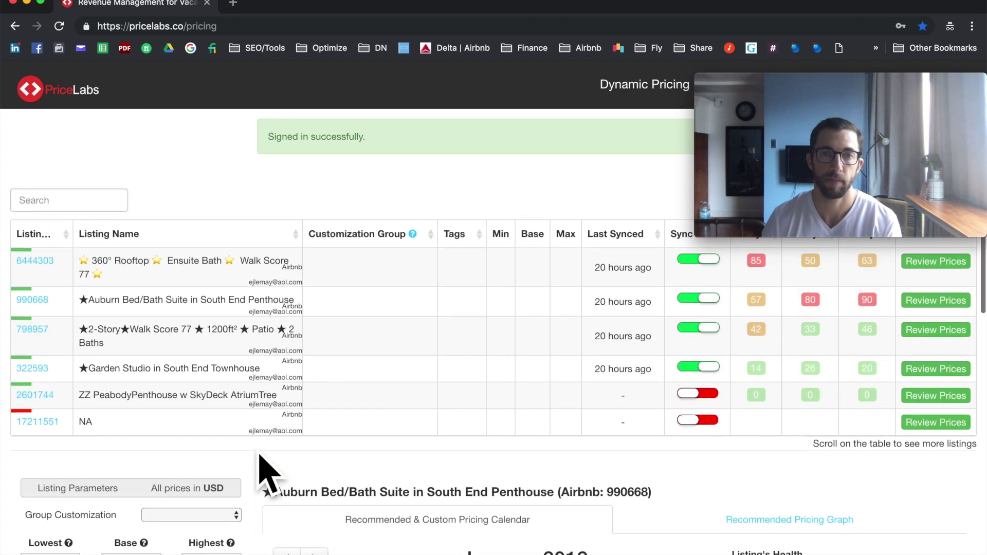
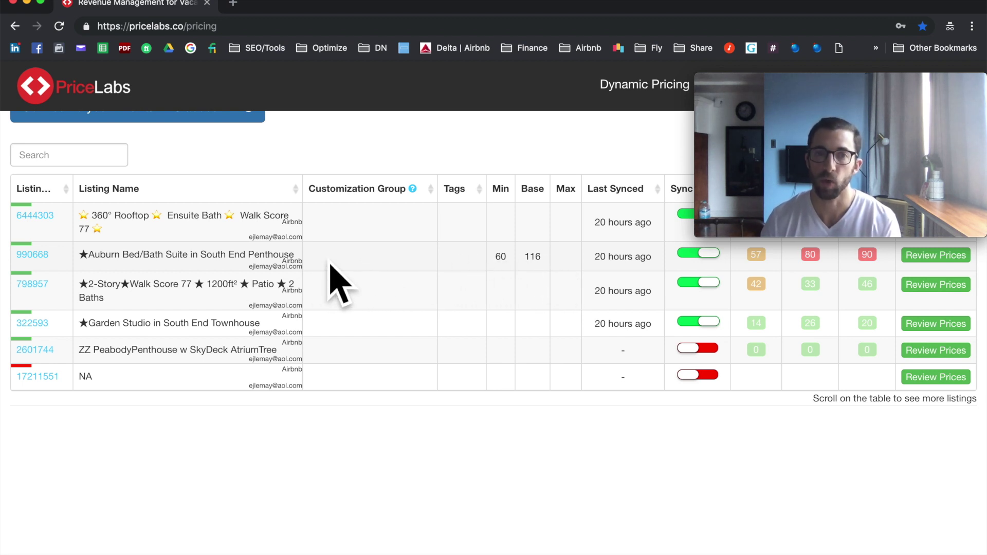
scroll(337, 283, up, 2)
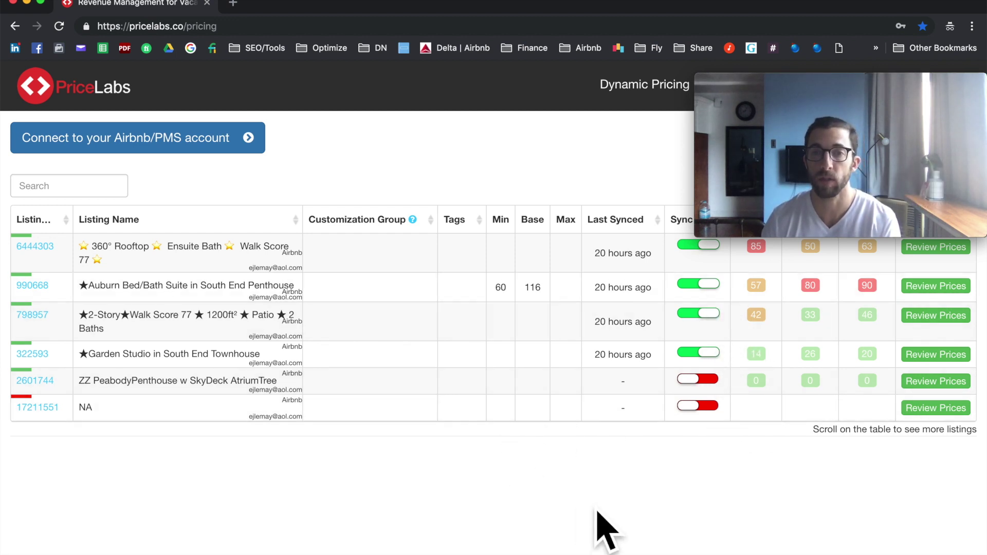
mouse_move(790, 92)
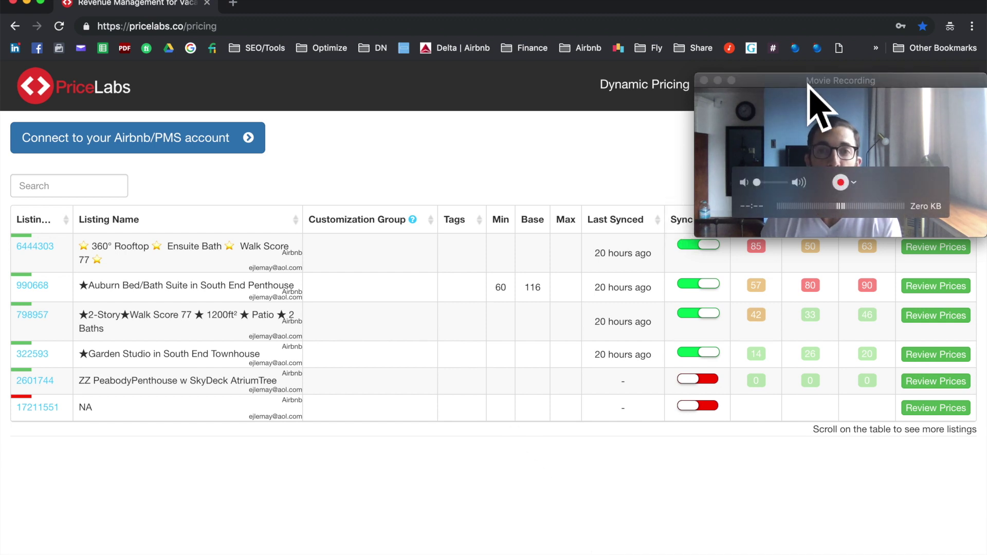
drag(808, 86, 819, 344)
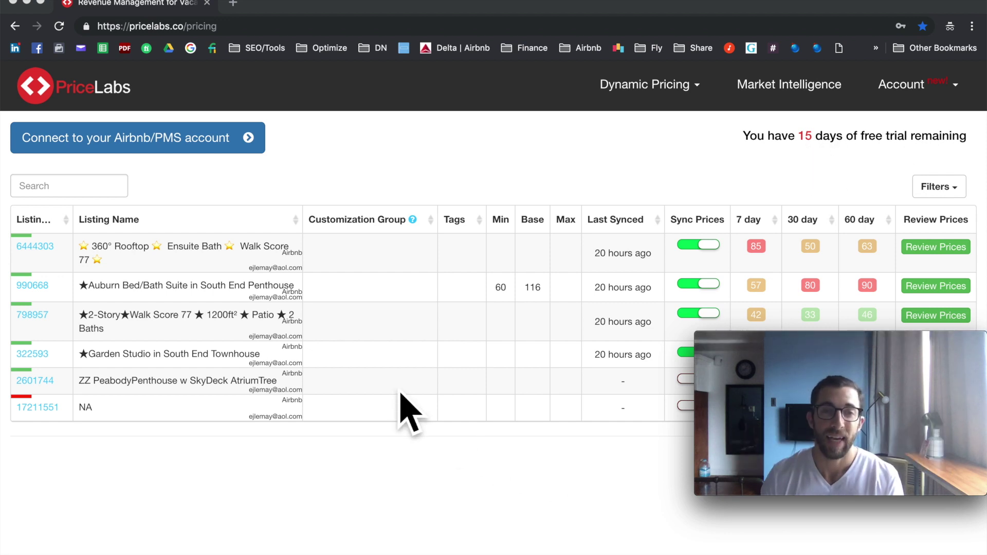
scroll(470, 298, down, 2)
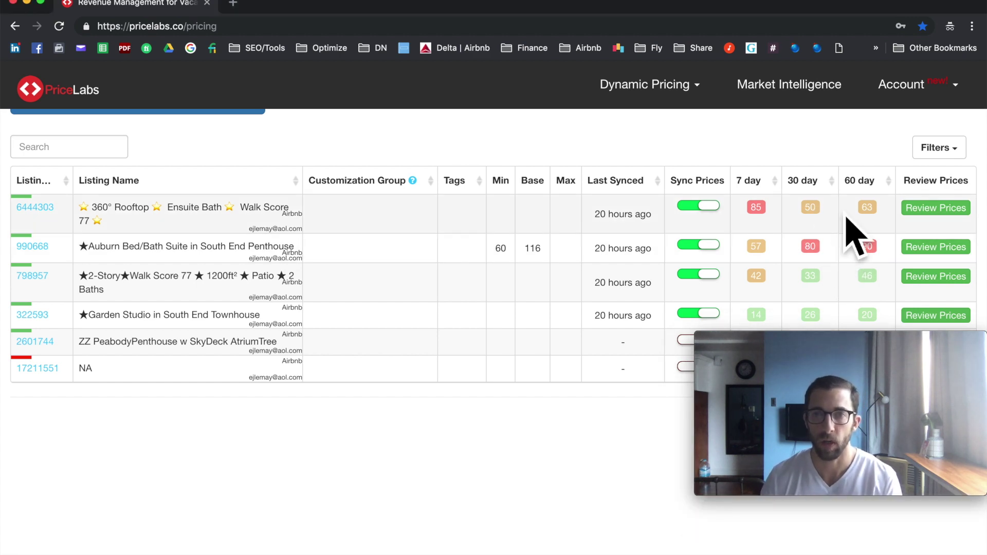
click(949, 215)
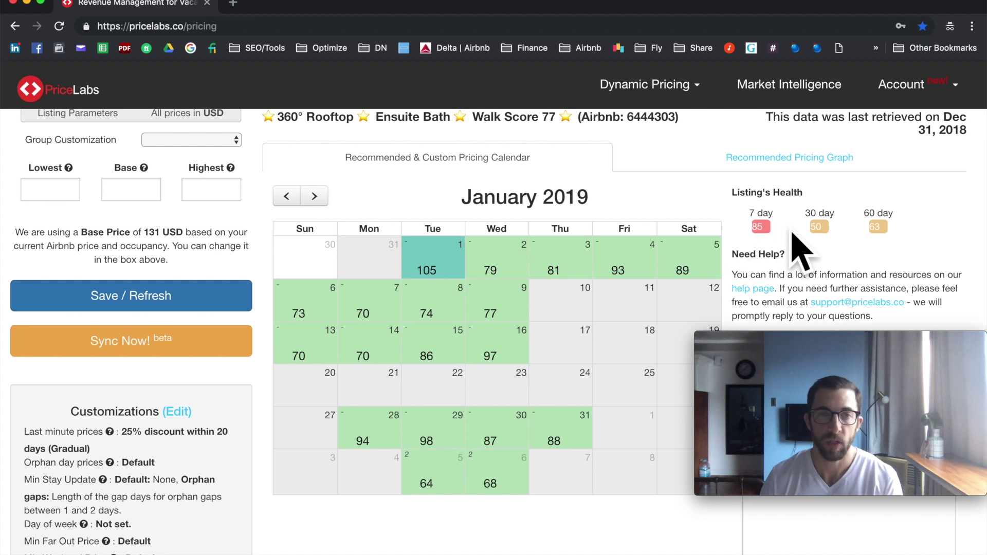
mouse_move(825, 234)
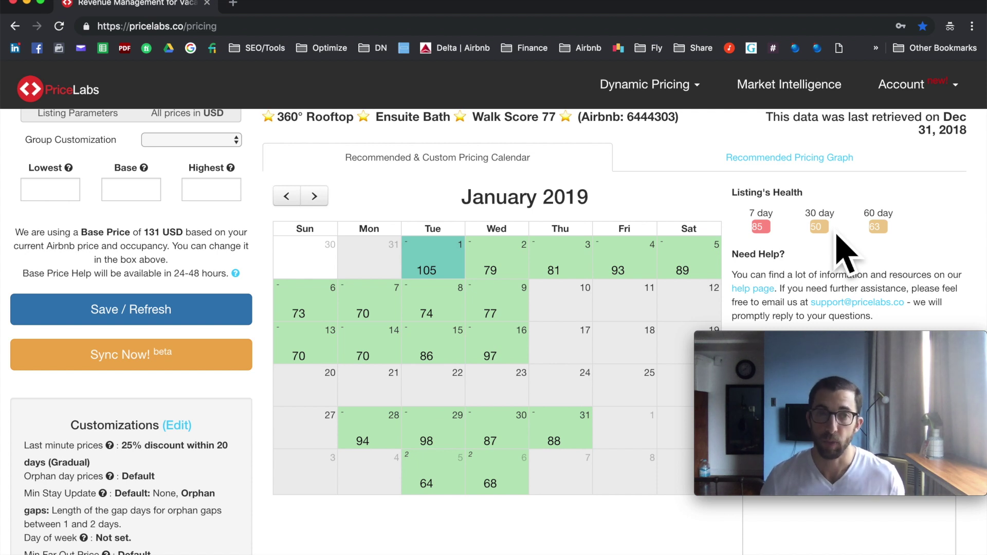
Enter 131 as the base price for the 360° Rooftop listing
click(132, 195)
text(131)
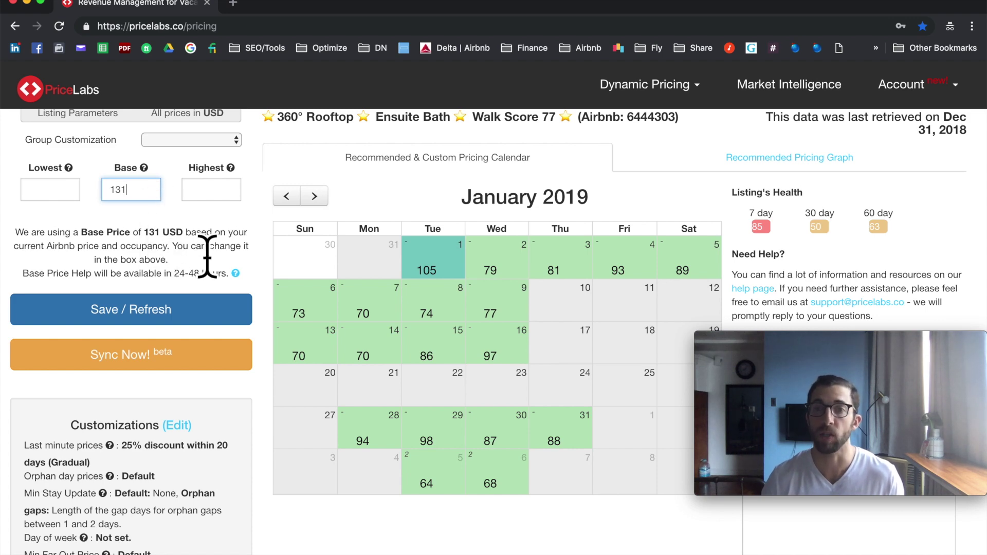
Open the price review for the Auburn Bed/Bath Suite listing and examine its health scores and January calendar
scroll(403, 408, up, 5)
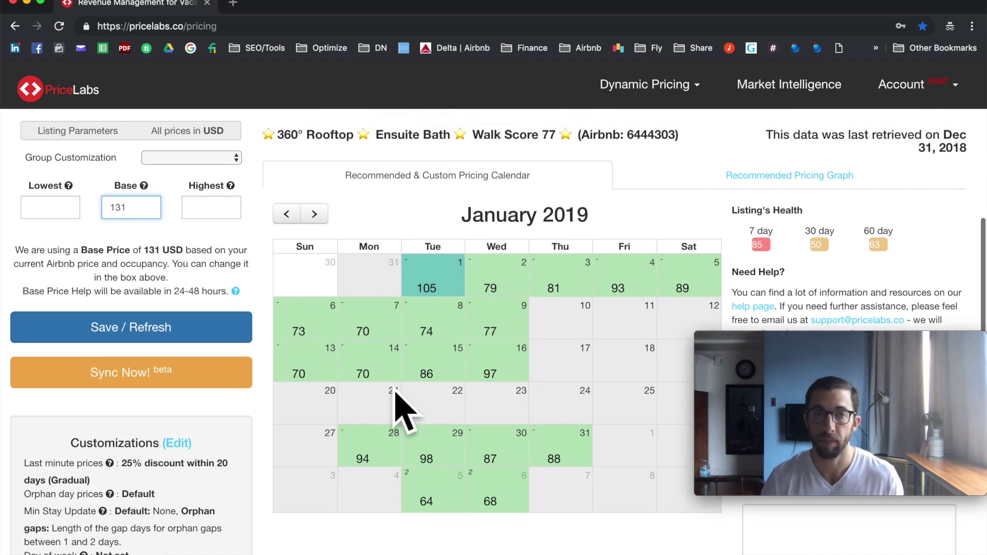
scroll(403, 408, up, 1)
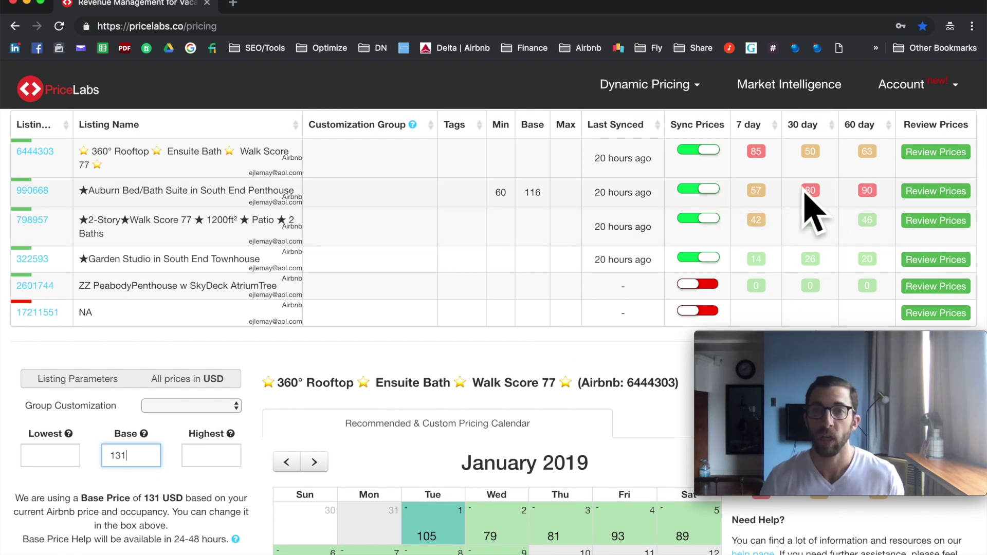
click(941, 195)
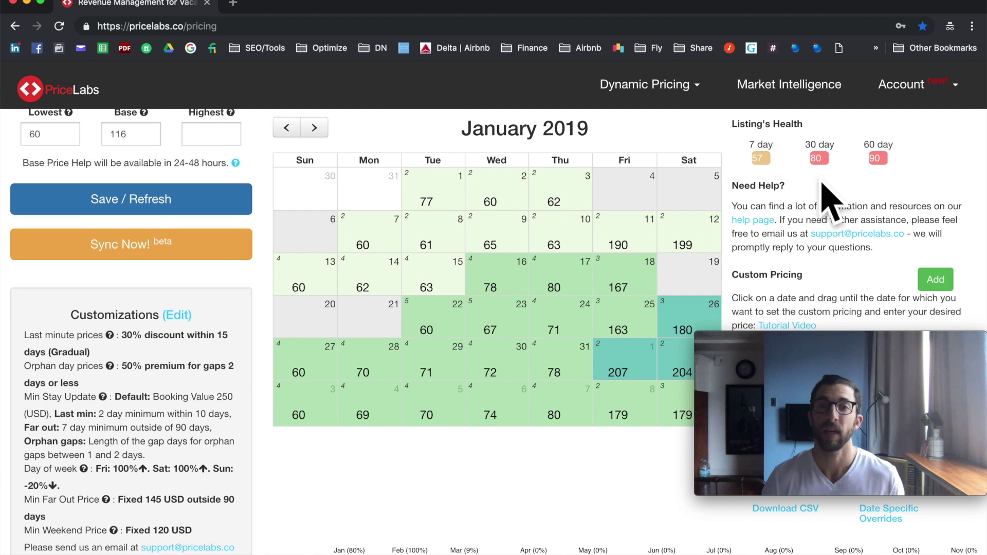
mouse_move(821, 178)
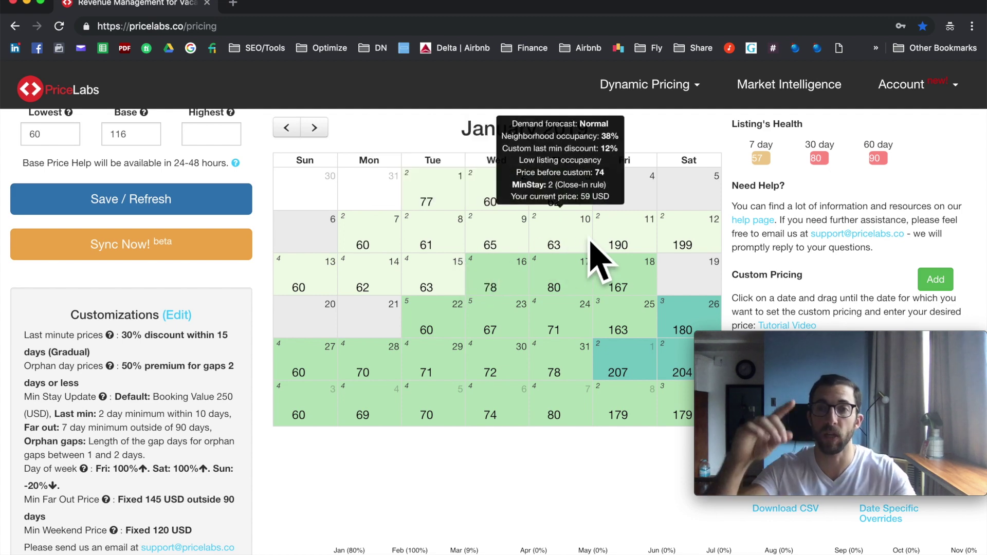
Check the 30 day health score of the Auburn Bed/Bath Suite listing and enter 106 as its base price
mouse_move(818, 155)
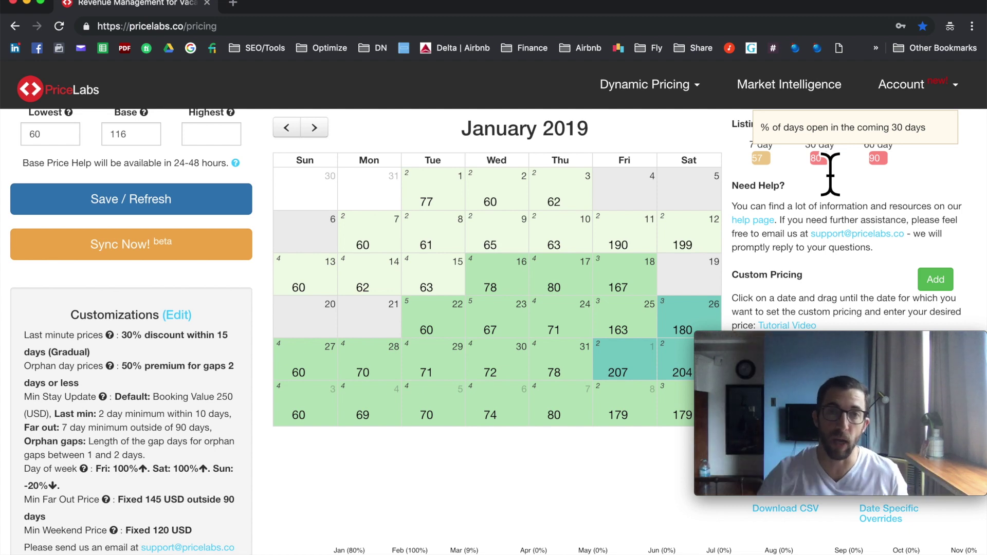
scroll(185, 249, up, 1)
click(137, 164)
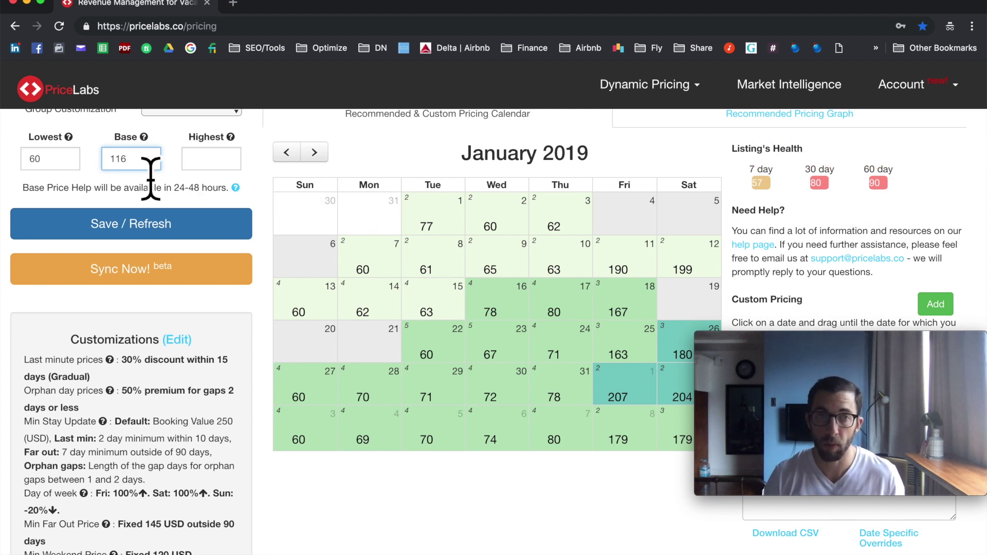
key(BackSpace)
key(BackSpace)
text(06)
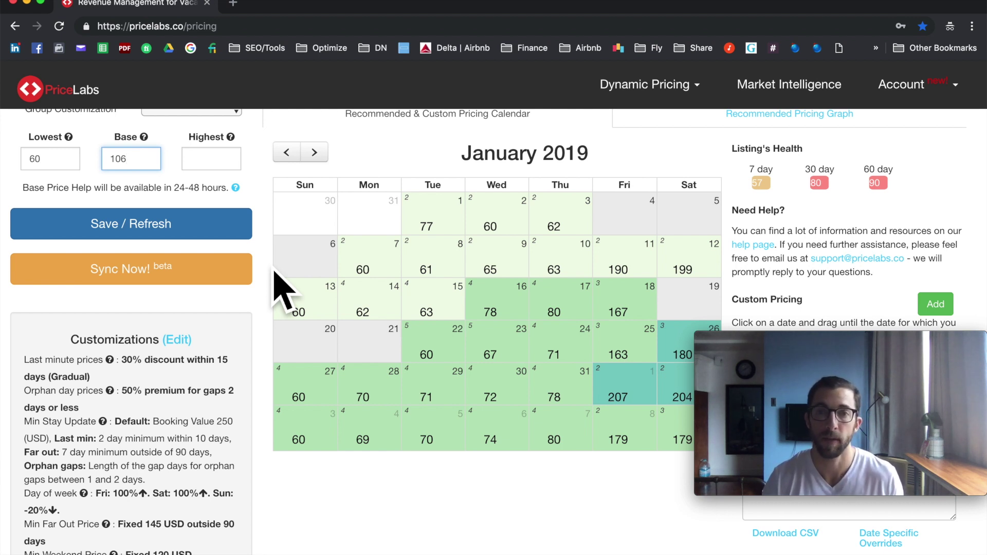
Open the price review for the Garden Studio listing and examine its January calendar, customizations and health scores
scroll(452, 286, up, 5)
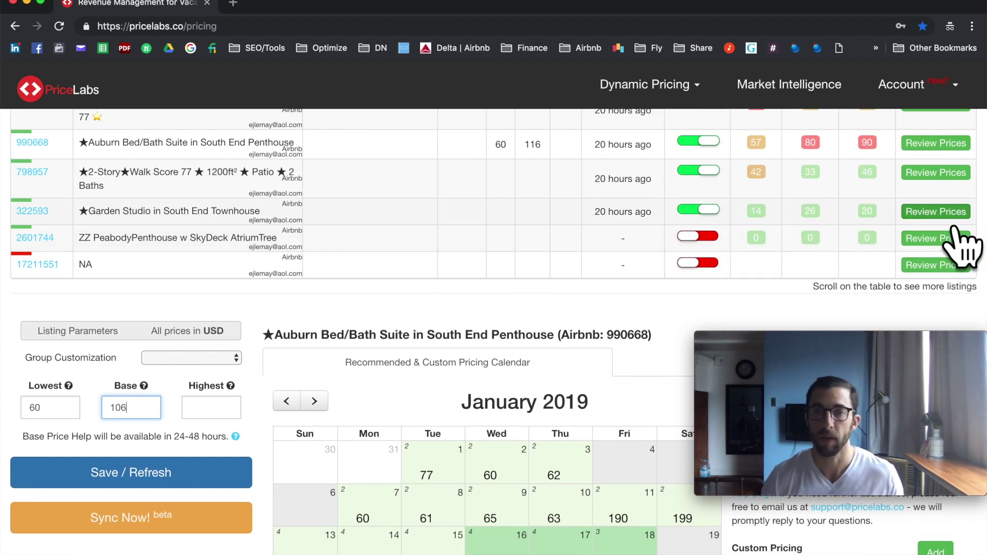
click(941, 215)
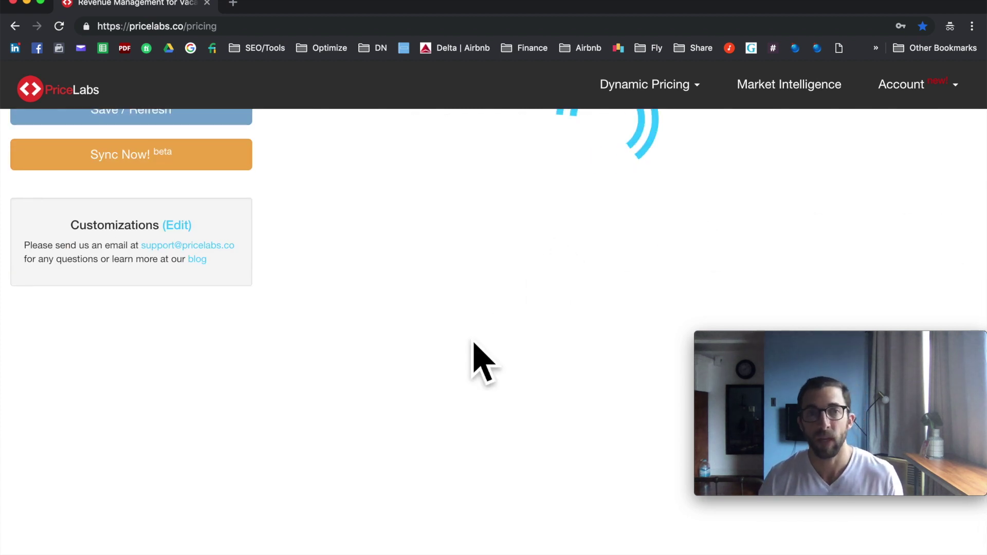
scroll(491, 360, down, 1)
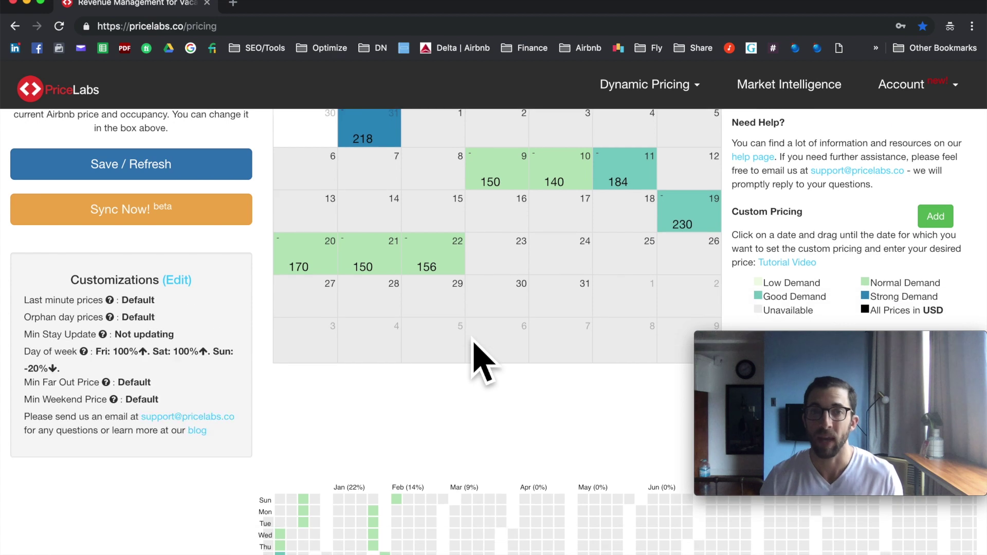
scroll(551, 401, up, 3)
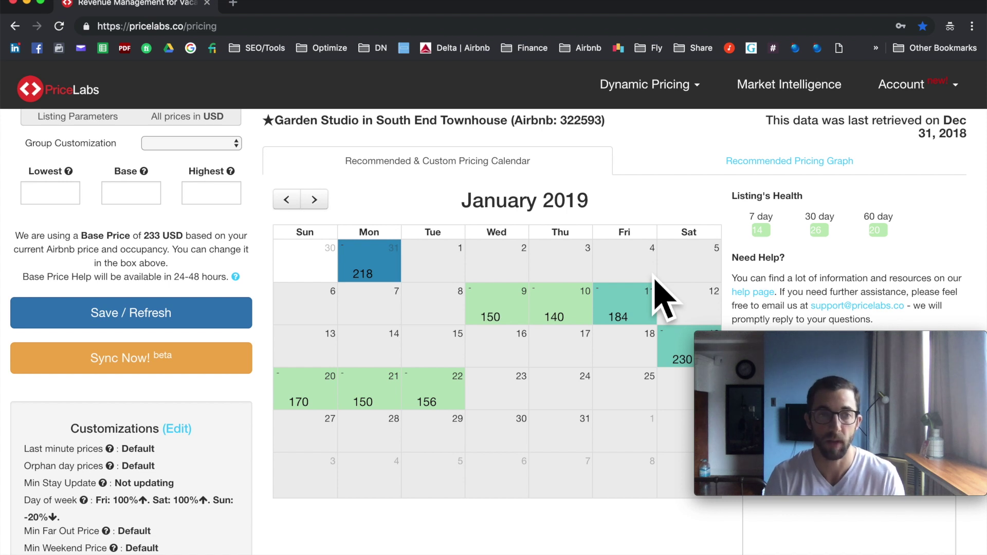
Enter 245 as the base price for the Garden Studio listing
click(136, 202)
text(233)
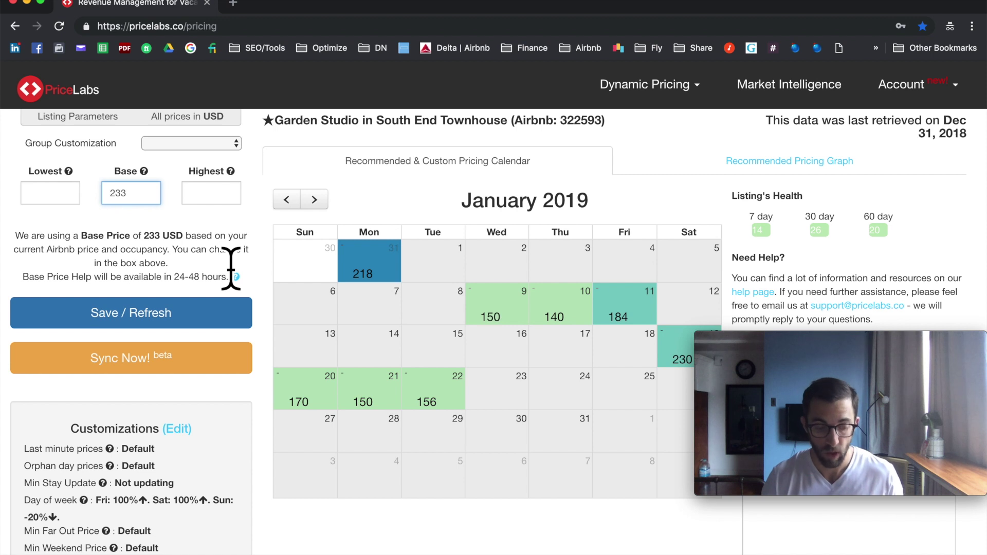
key(BackSpace)
key(BackSpace)
text(45)
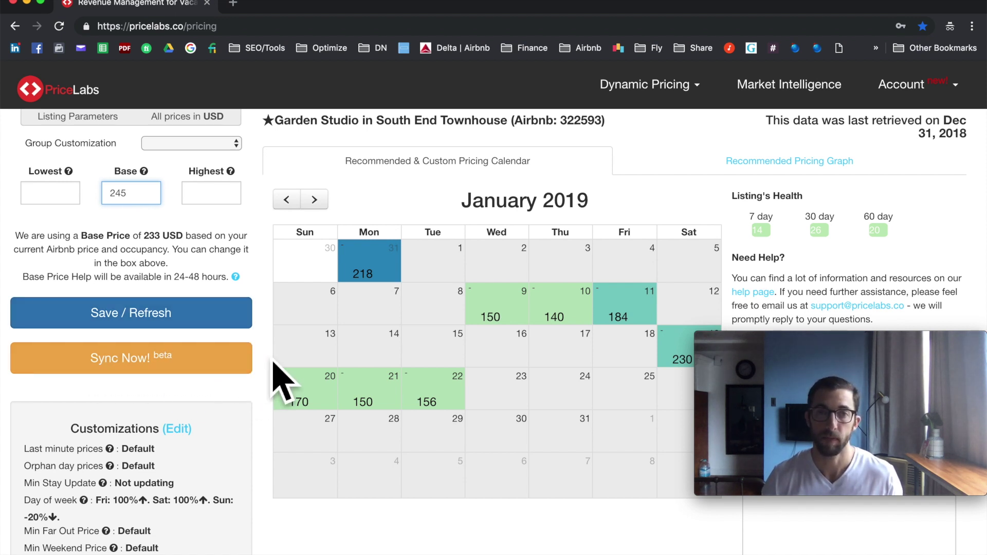
Open the PriceLabs pricing plans page and show the plan for US, Canada & European countries
scroll(280, 383, up, 10)
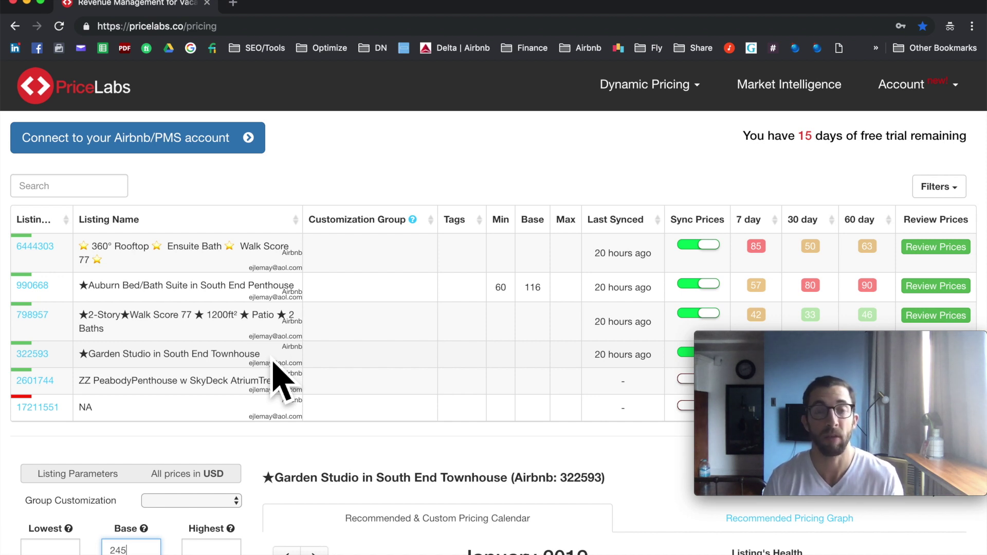
click(917, 85)
click(901, 159)
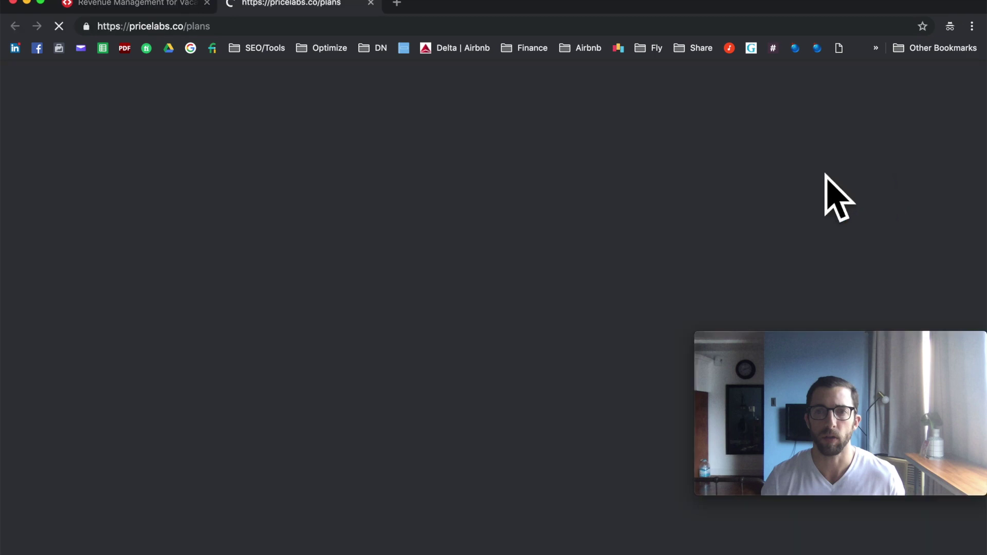
click(539, 247)
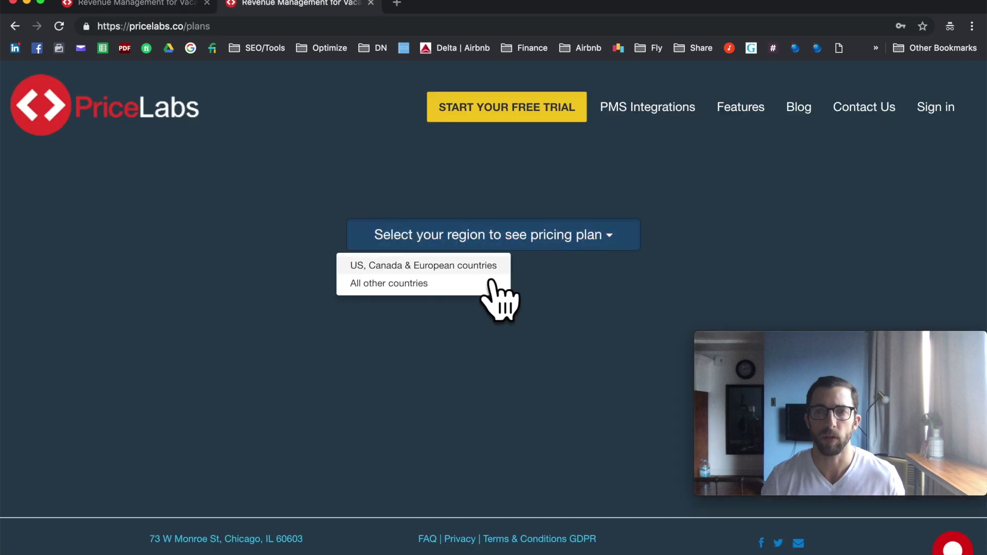
click(406, 269)
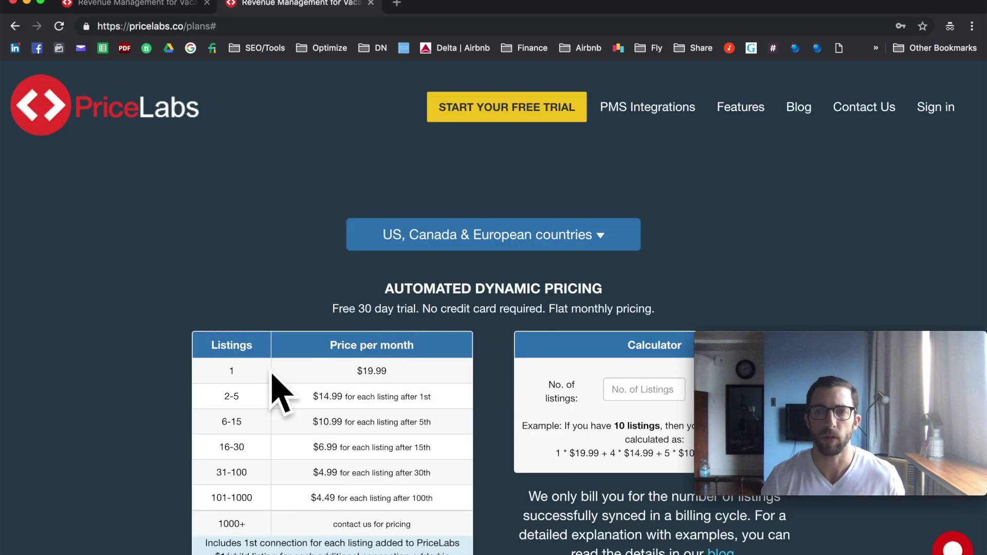